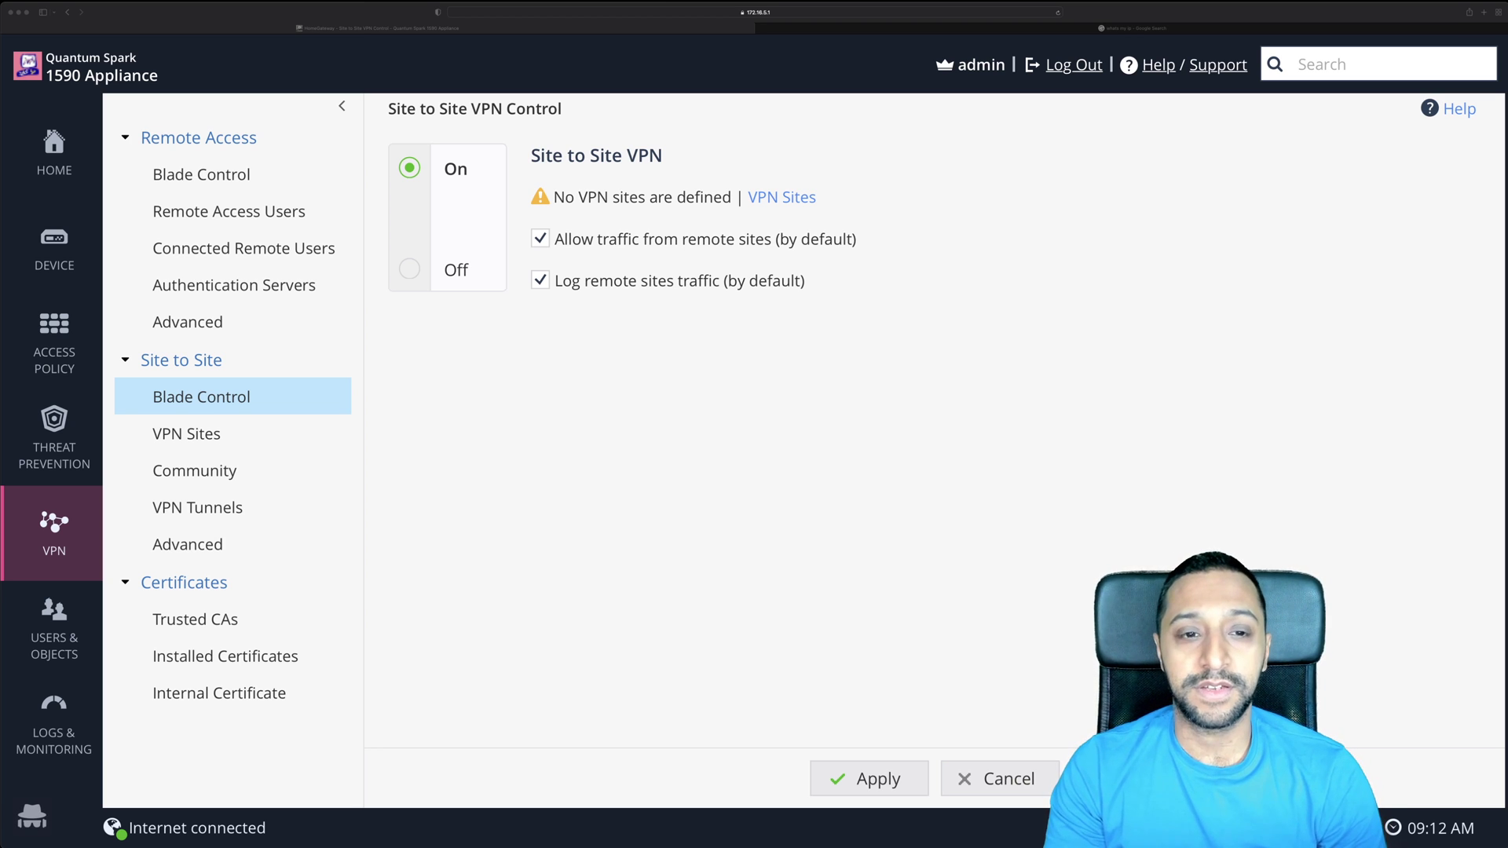
Add new VPN site VPN_Site1 and enter the remote gateway IP and pre-shared secret.
left_click(57, 545)
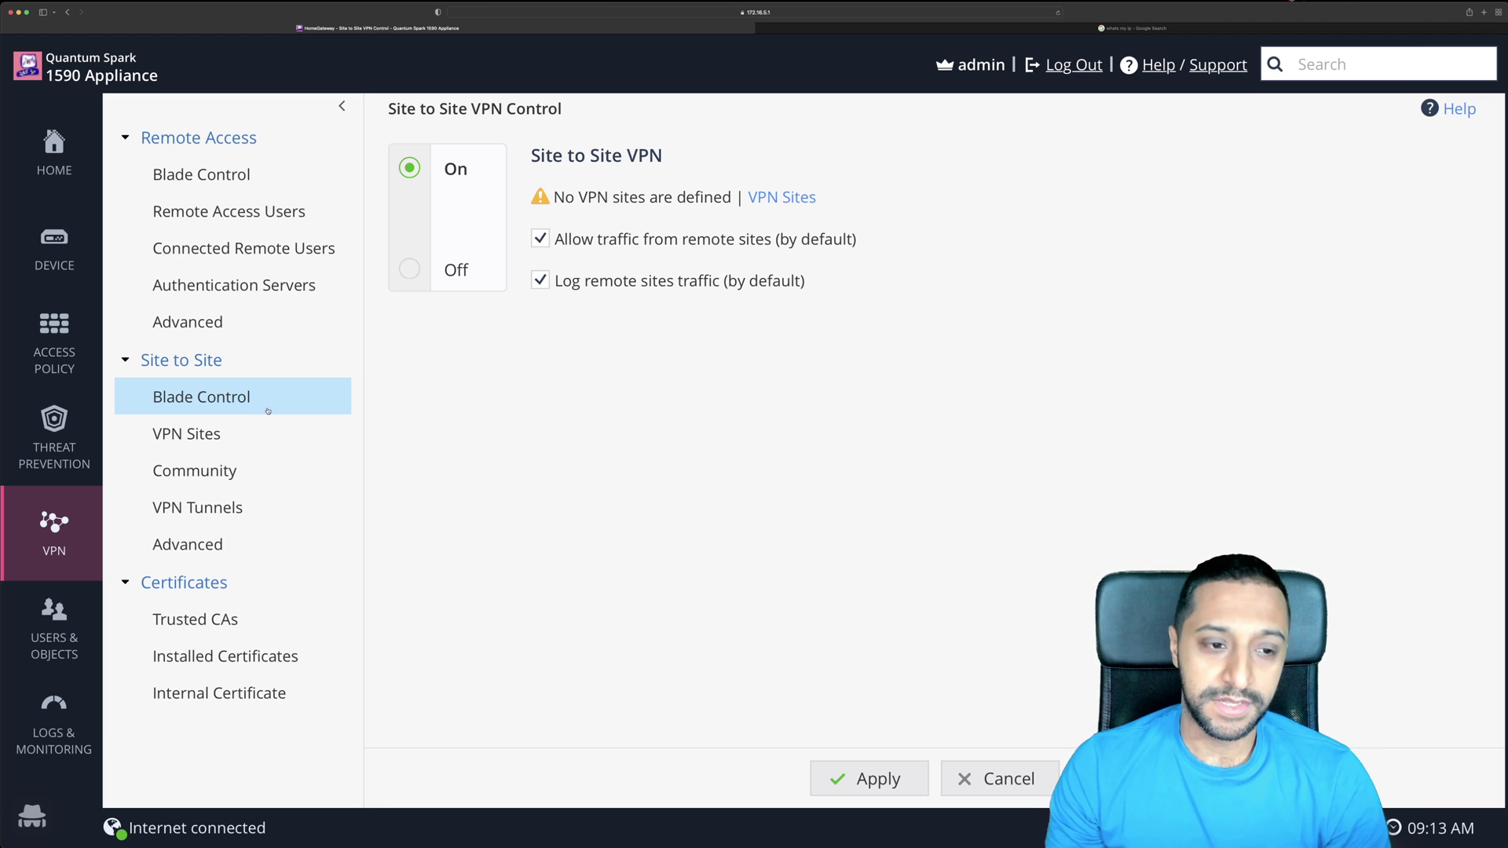
left_click(236, 438)
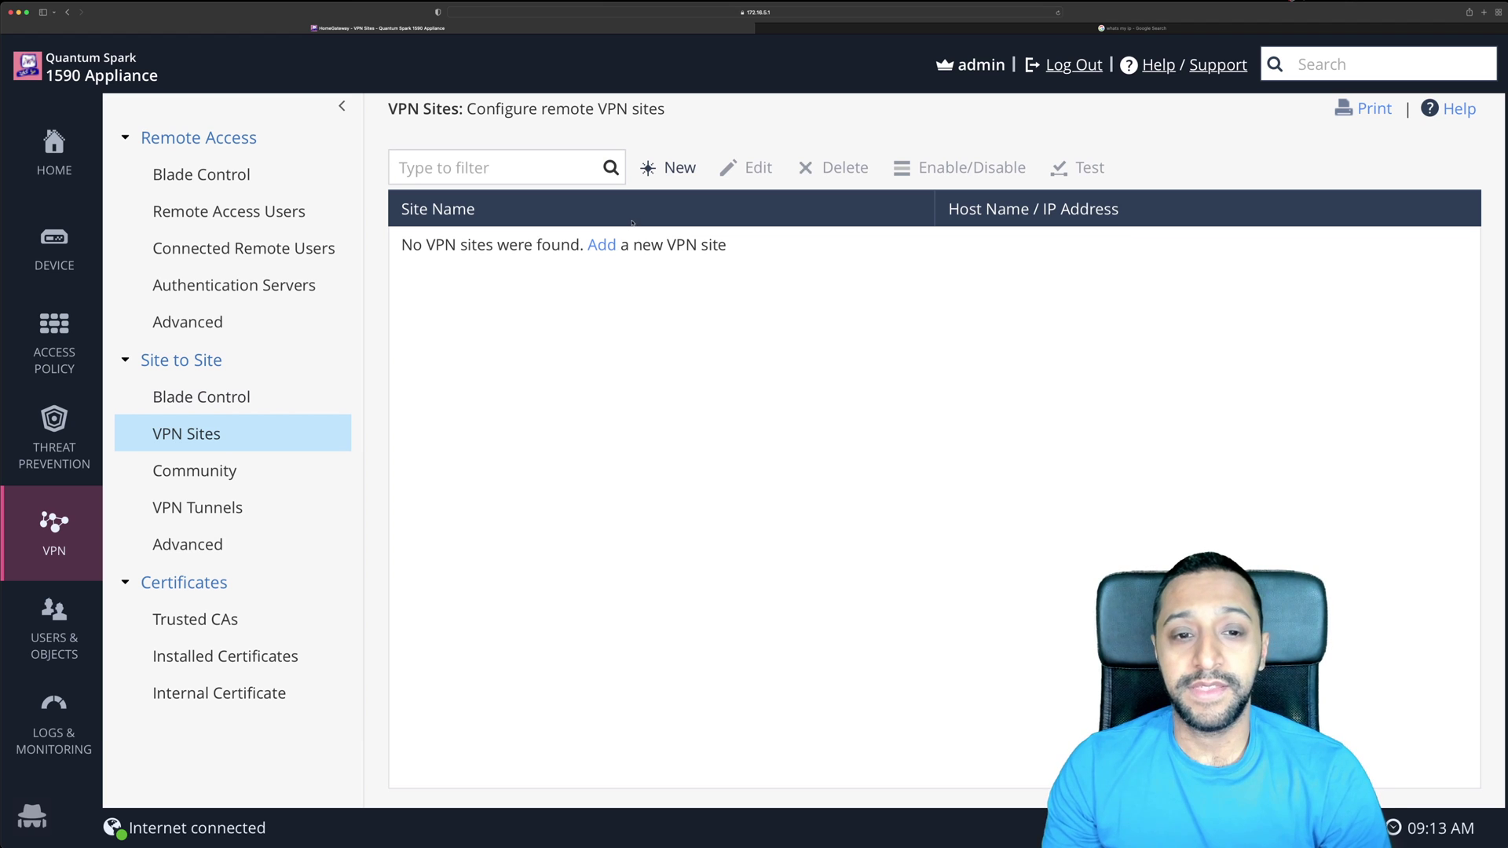
left_click(601, 246)
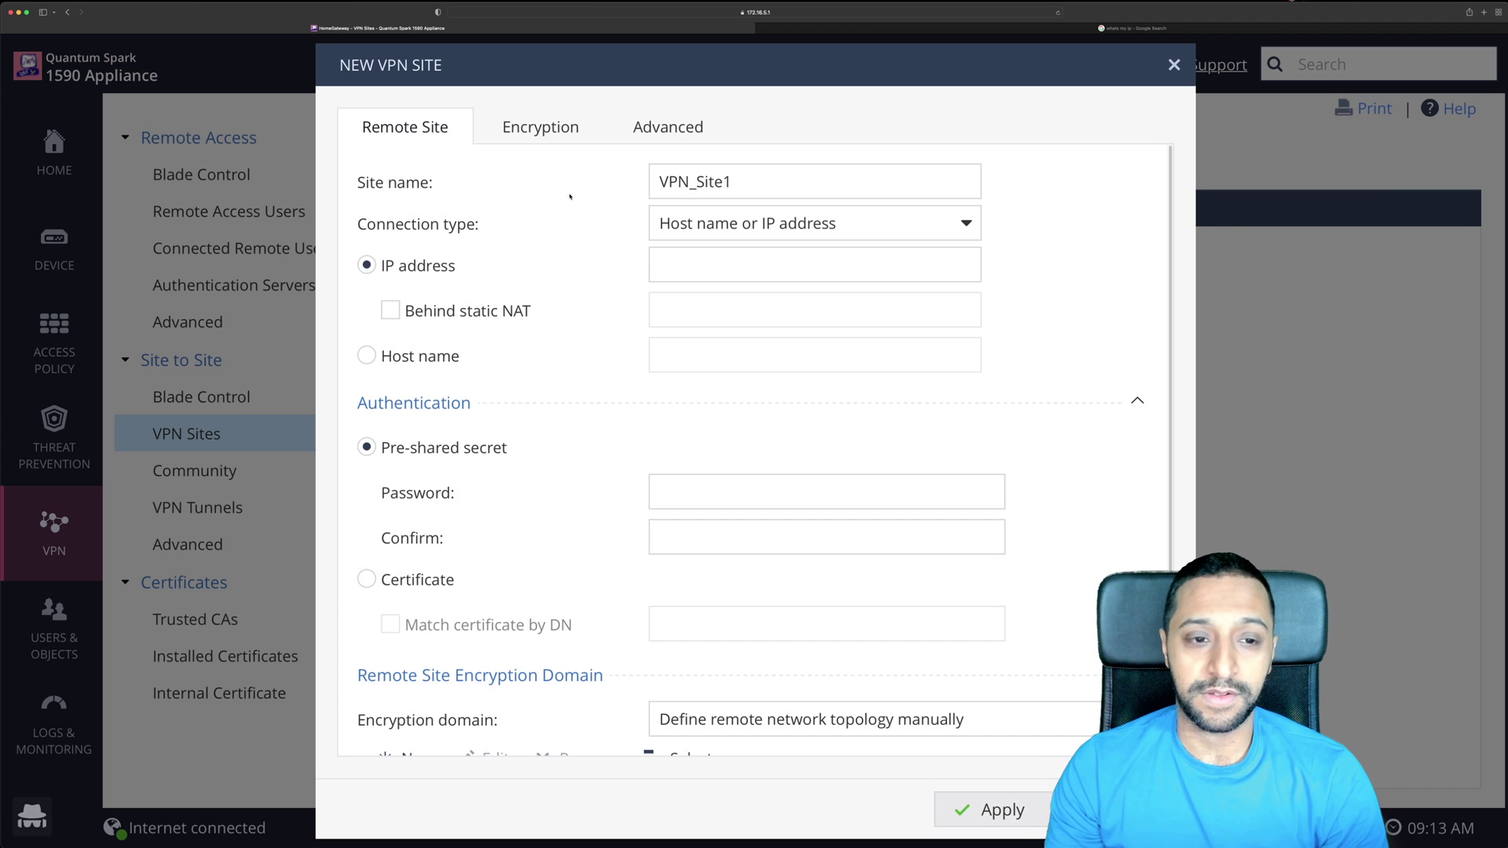
left_click(655, 263)
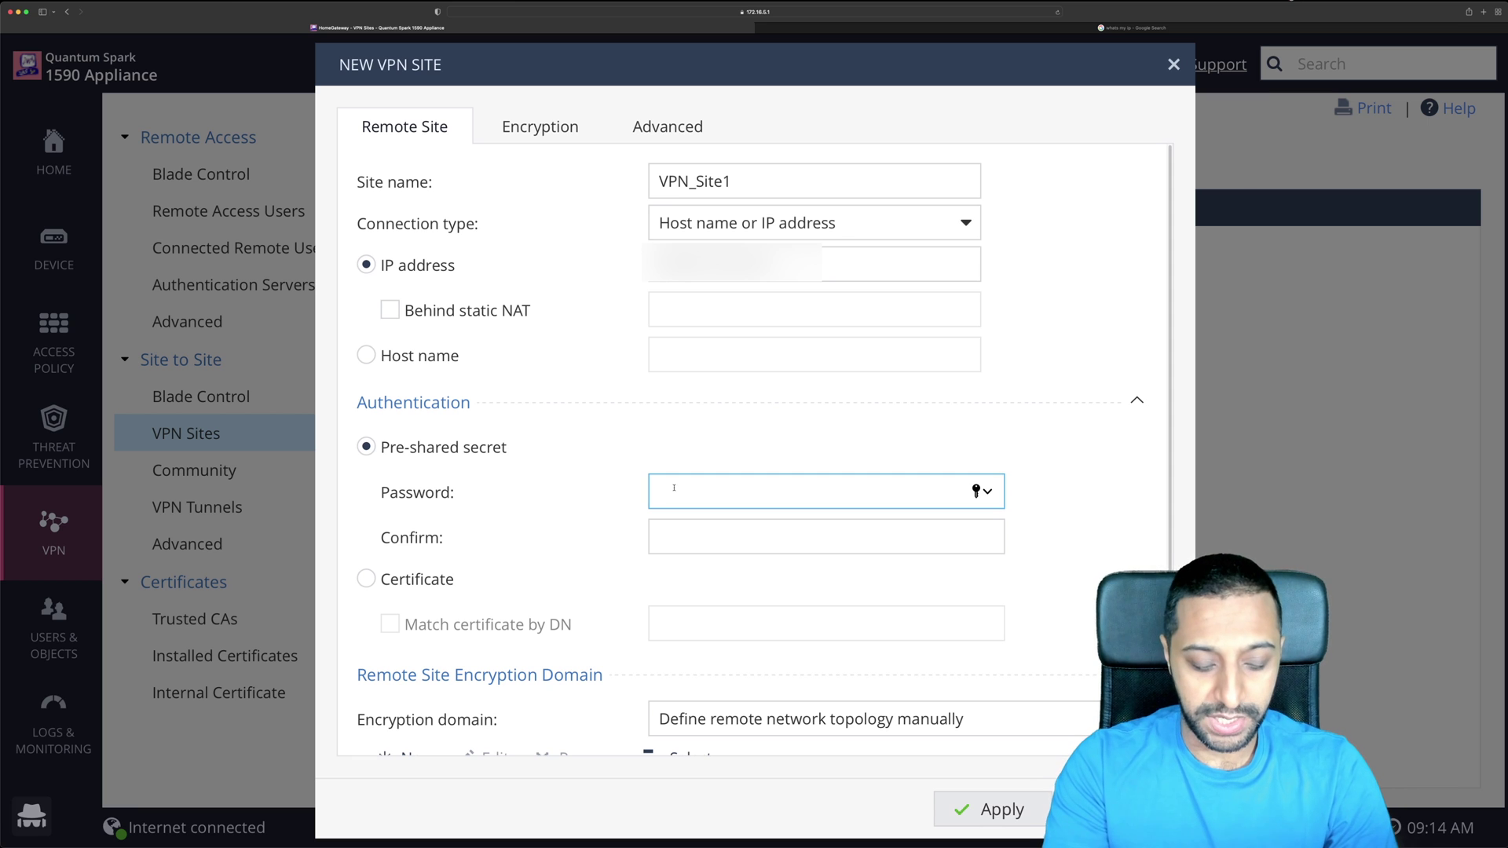
type("vpn1")
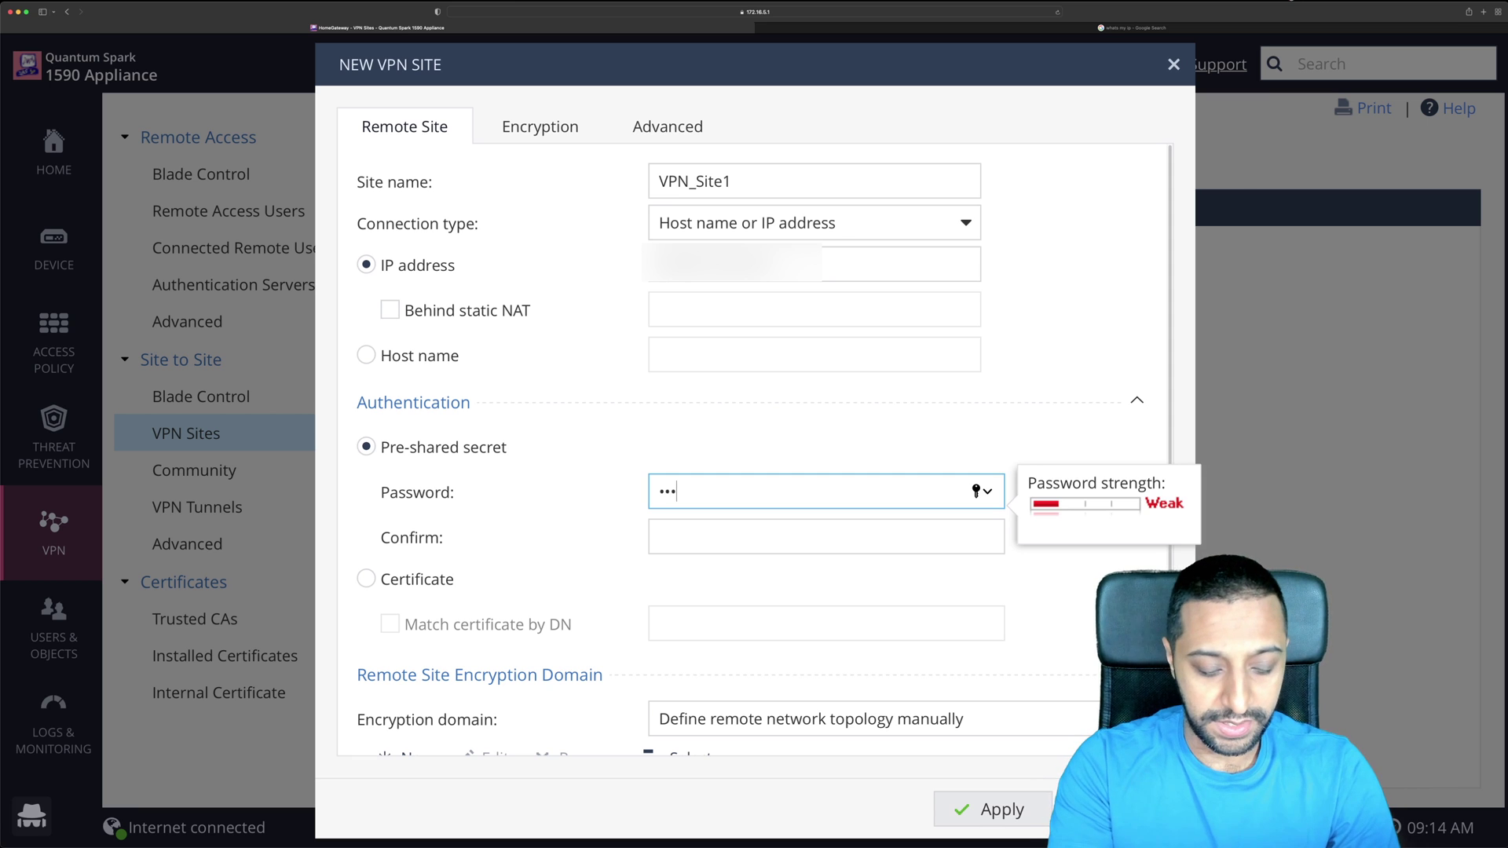
key("BackSpace")
key("BackSpace")
key("BackSpace")
key("BackSpace")
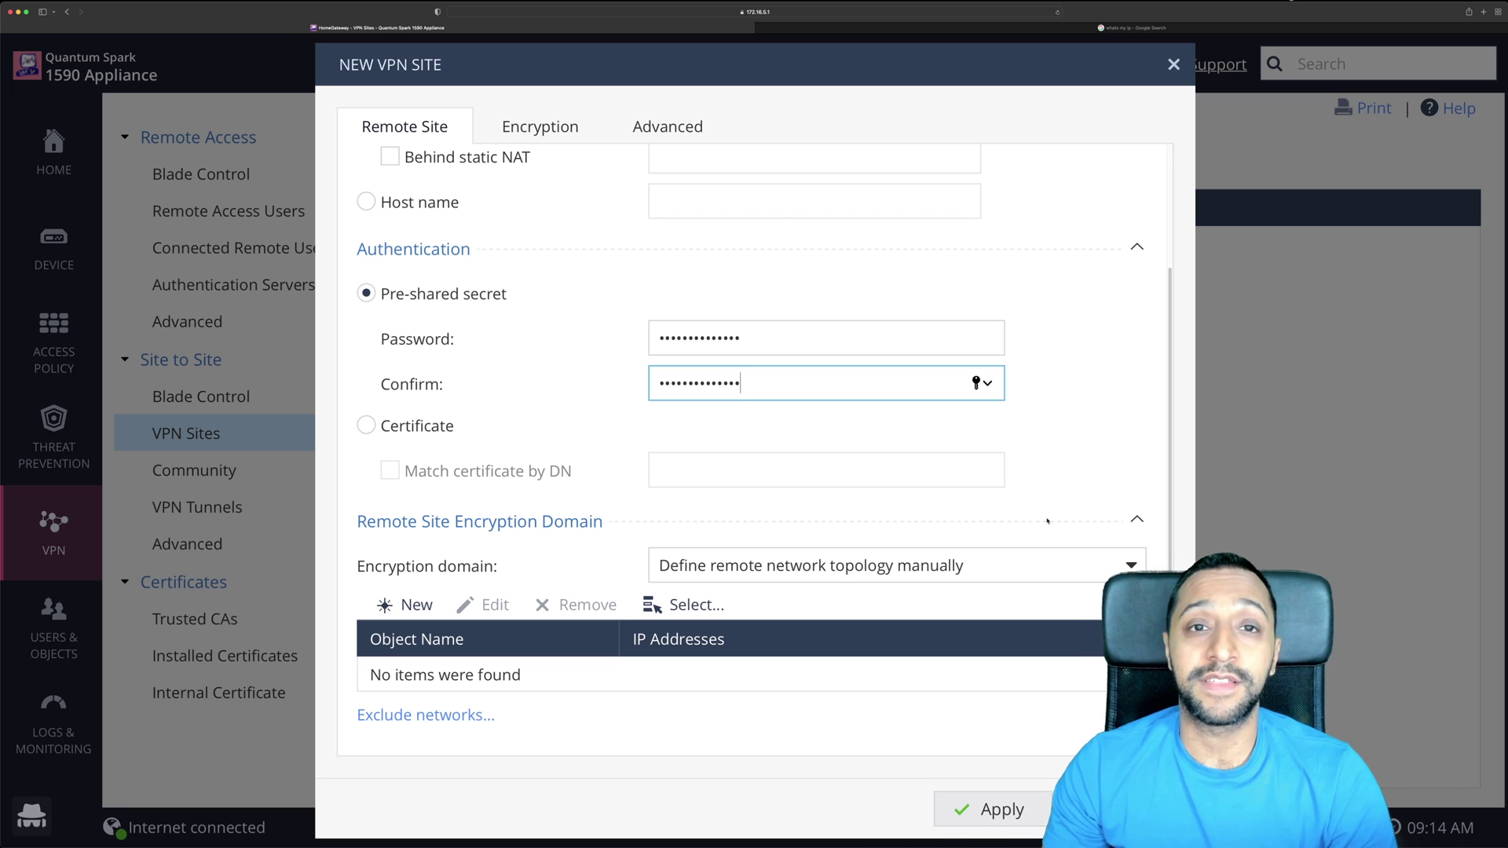
Create network object Production_Subnet, 10.70.0.0 with mask 255.255.255.0, in the remote encryption domain.
left_click(404, 604)
left_click(677, 329)
type("10.70.0.0")
left_click(684, 369)
type("255.255.255.")
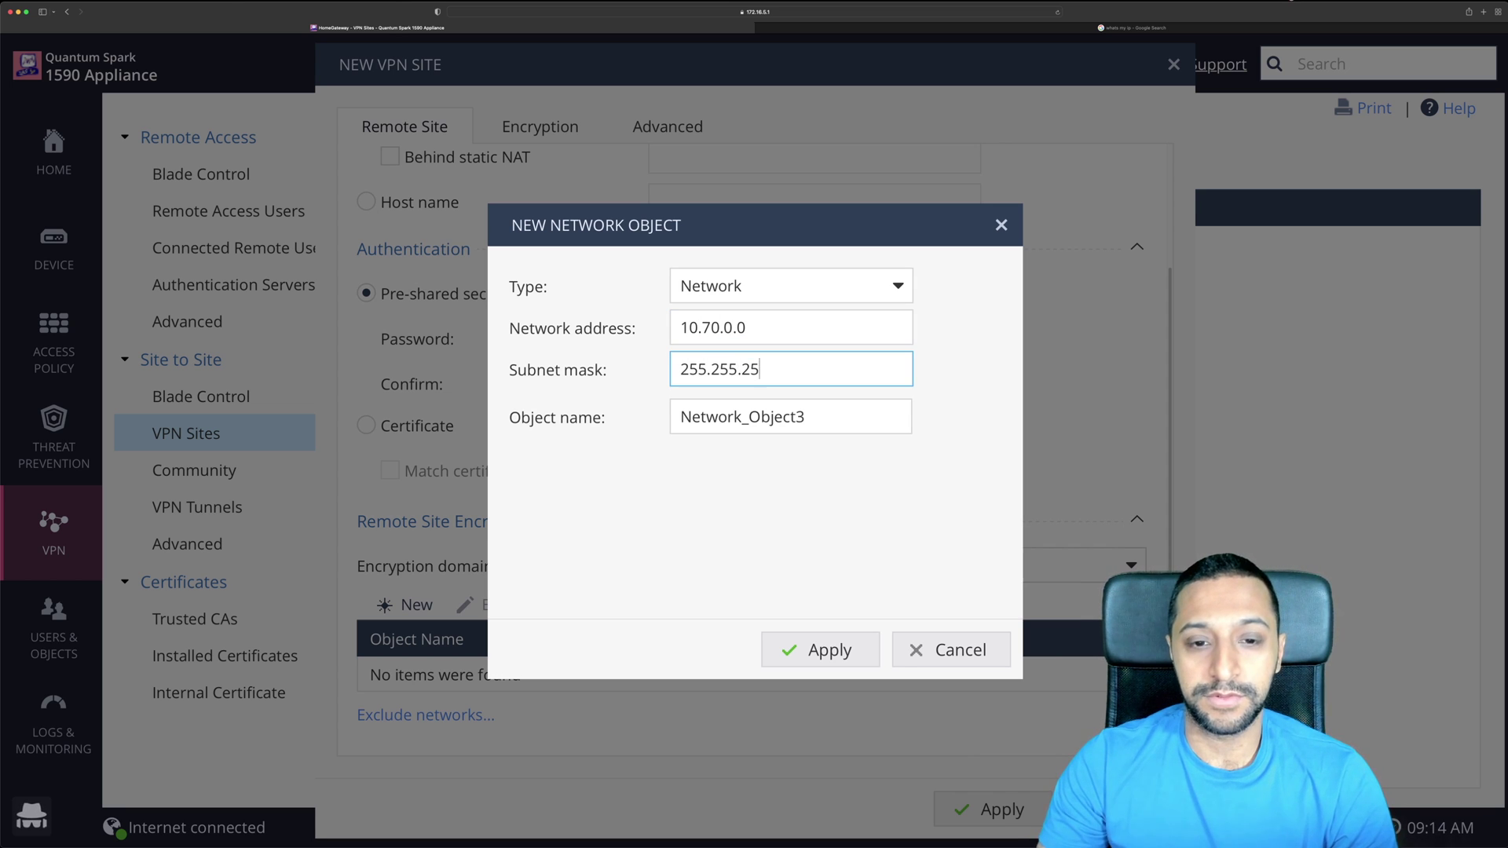
type("0")
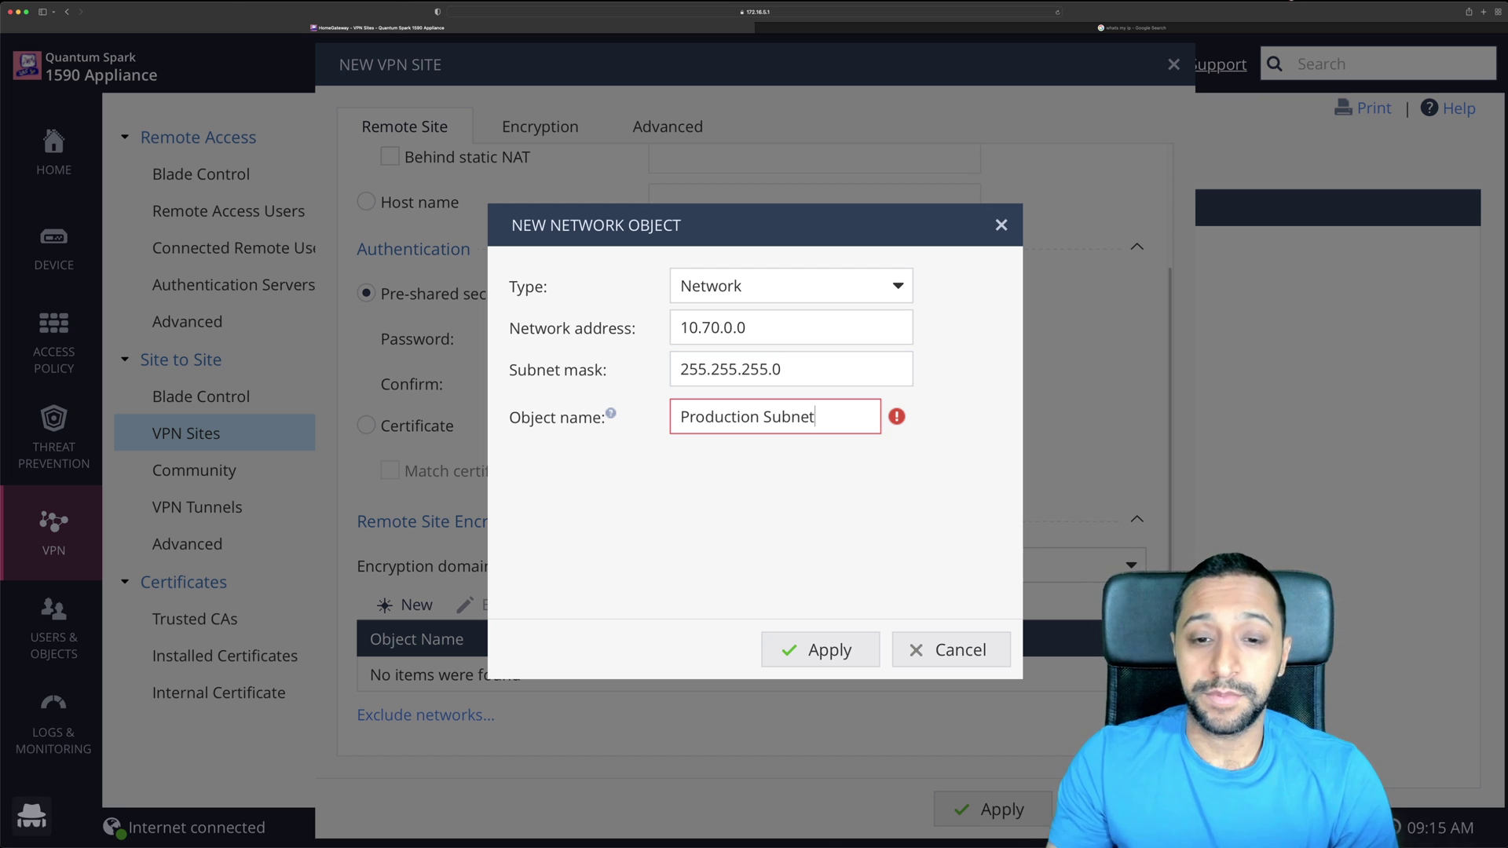
left_click(795, 641)
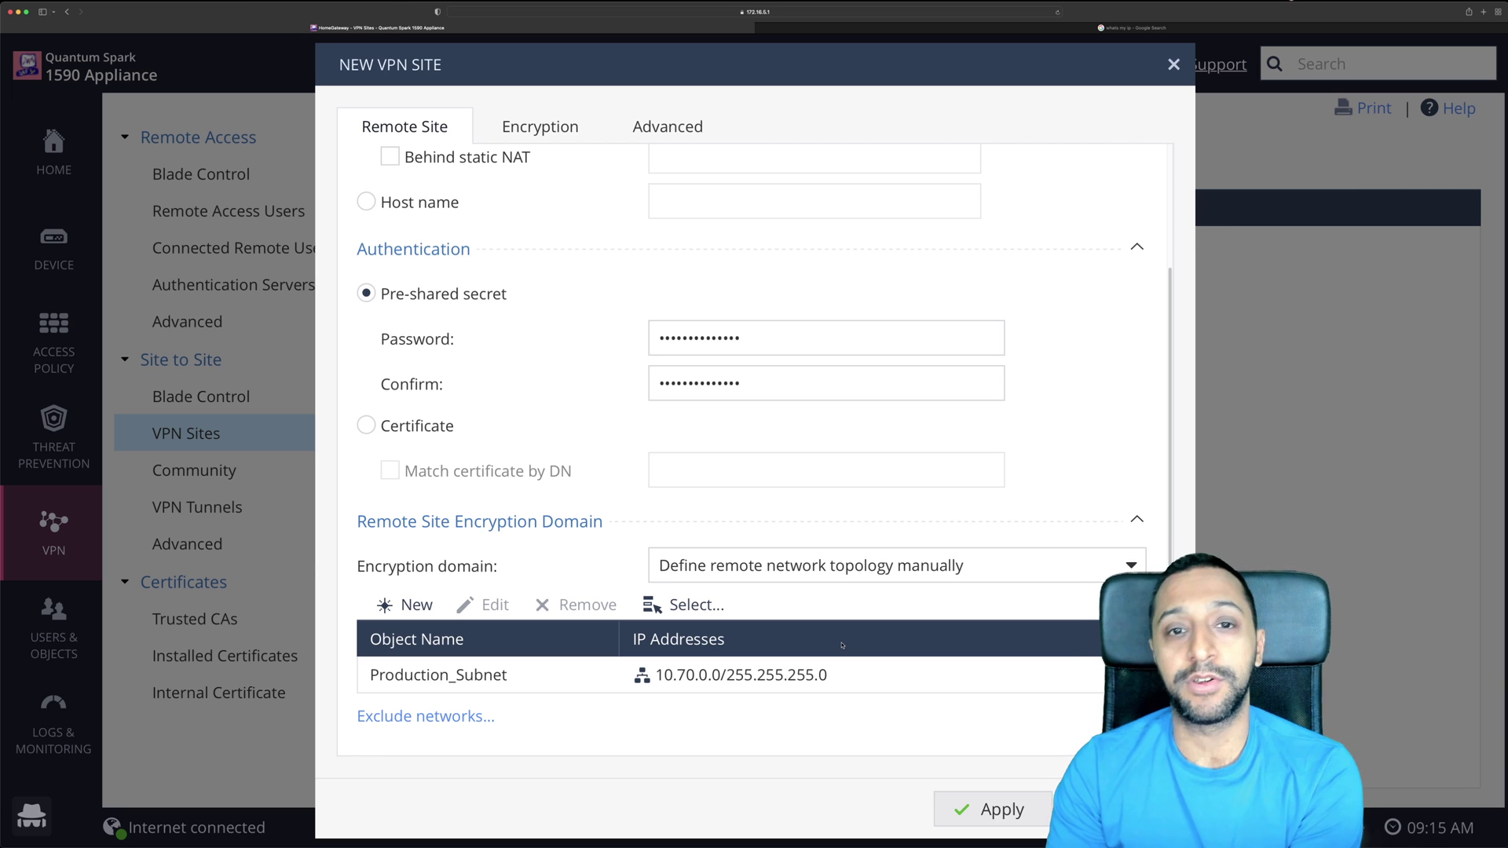
Choose Custom encryption and limit IKE Phase 1 to AES-128, SHA1 and Group 14.
left_click(539, 126)
left_click(731, 192)
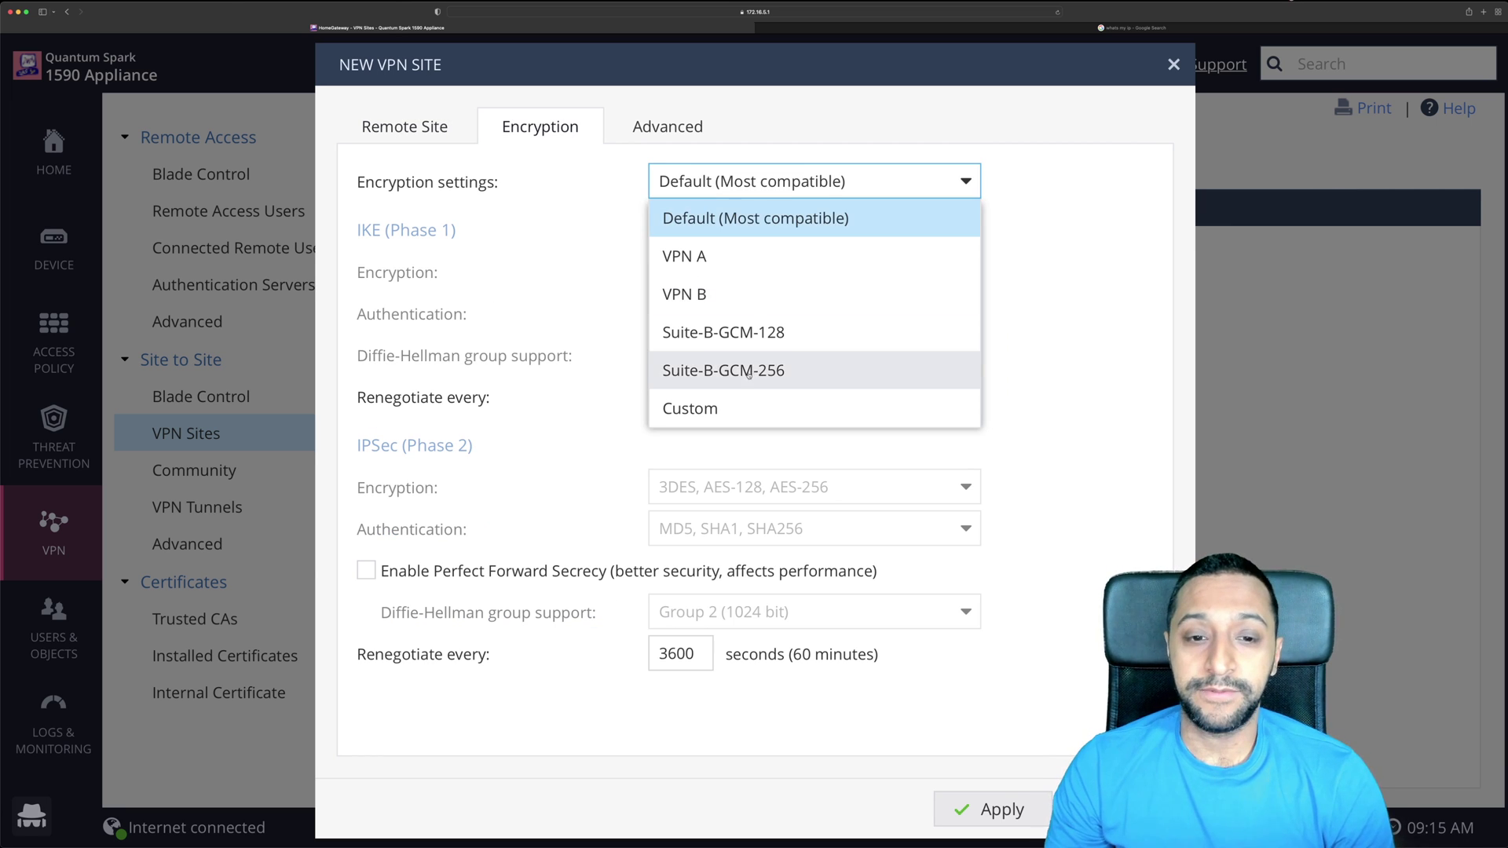
left_click(745, 408)
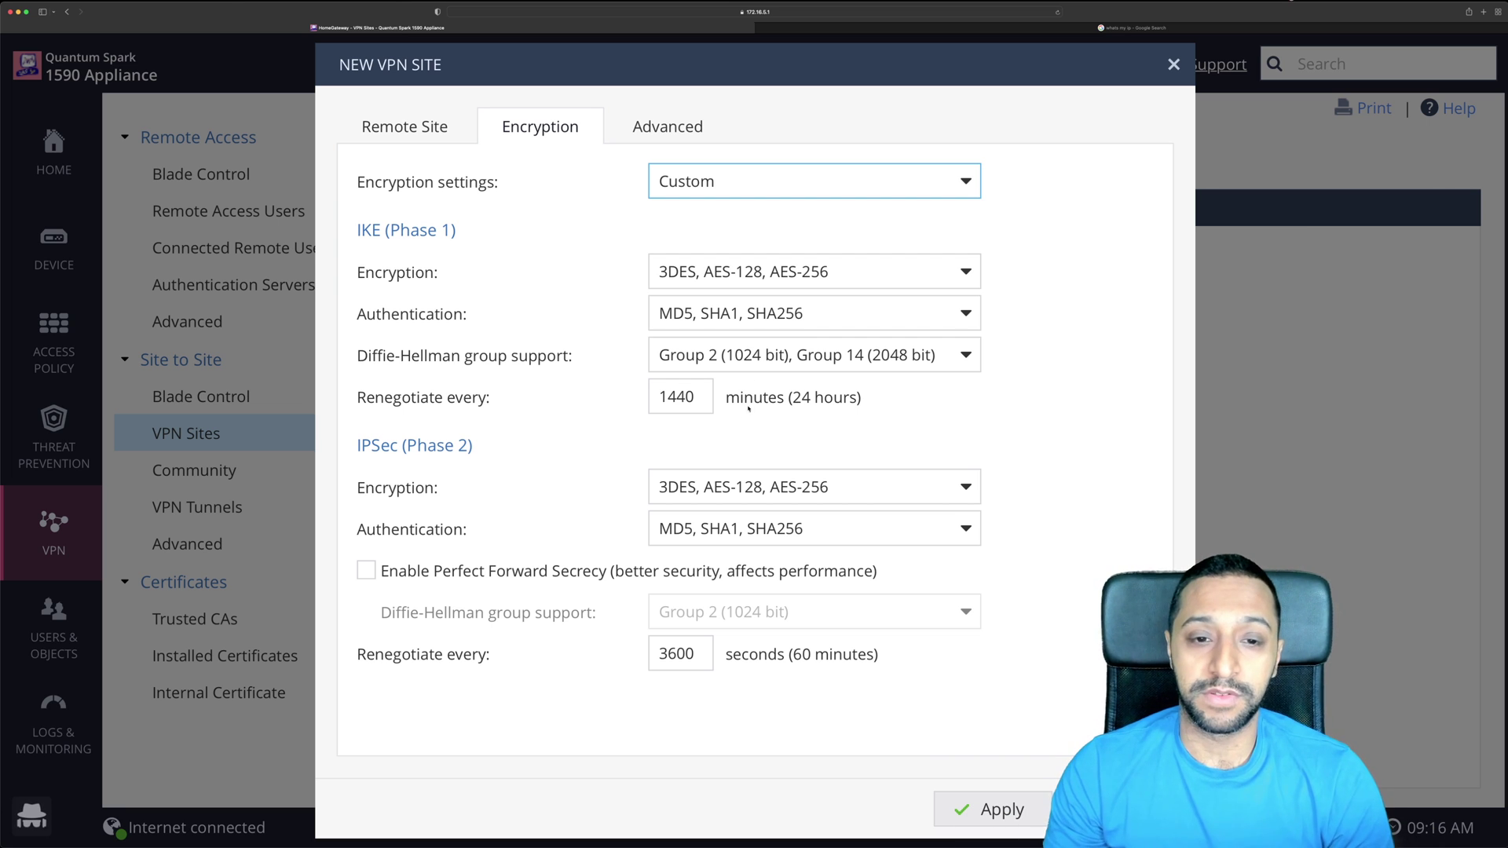
left_click(737, 276)
left_click(691, 308)
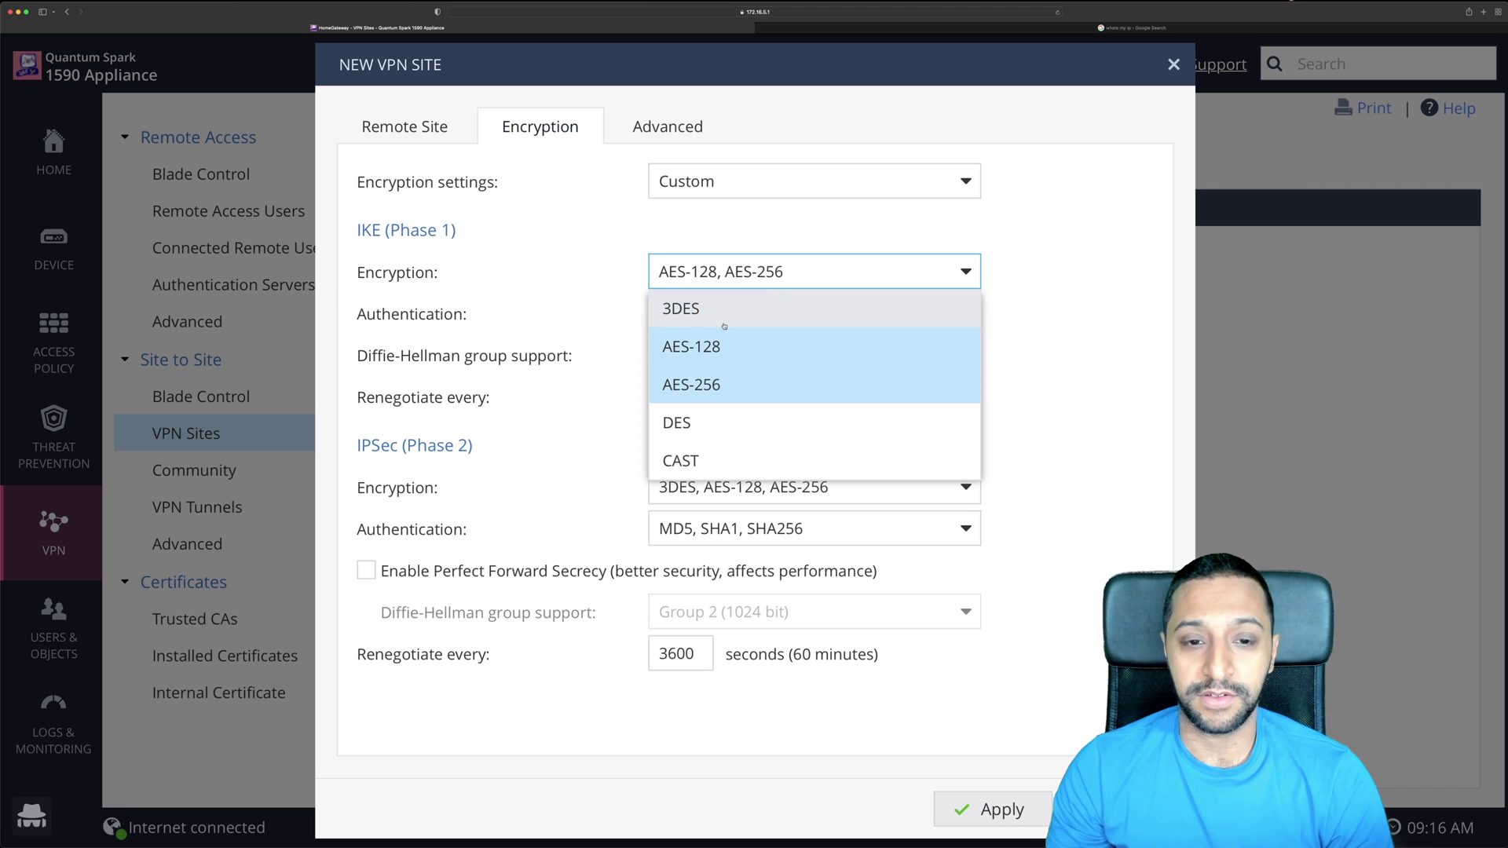
left_click(733, 380)
left_click(785, 313)
left_click(785, 313)
left_click(680, 350)
left_click(737, 425)
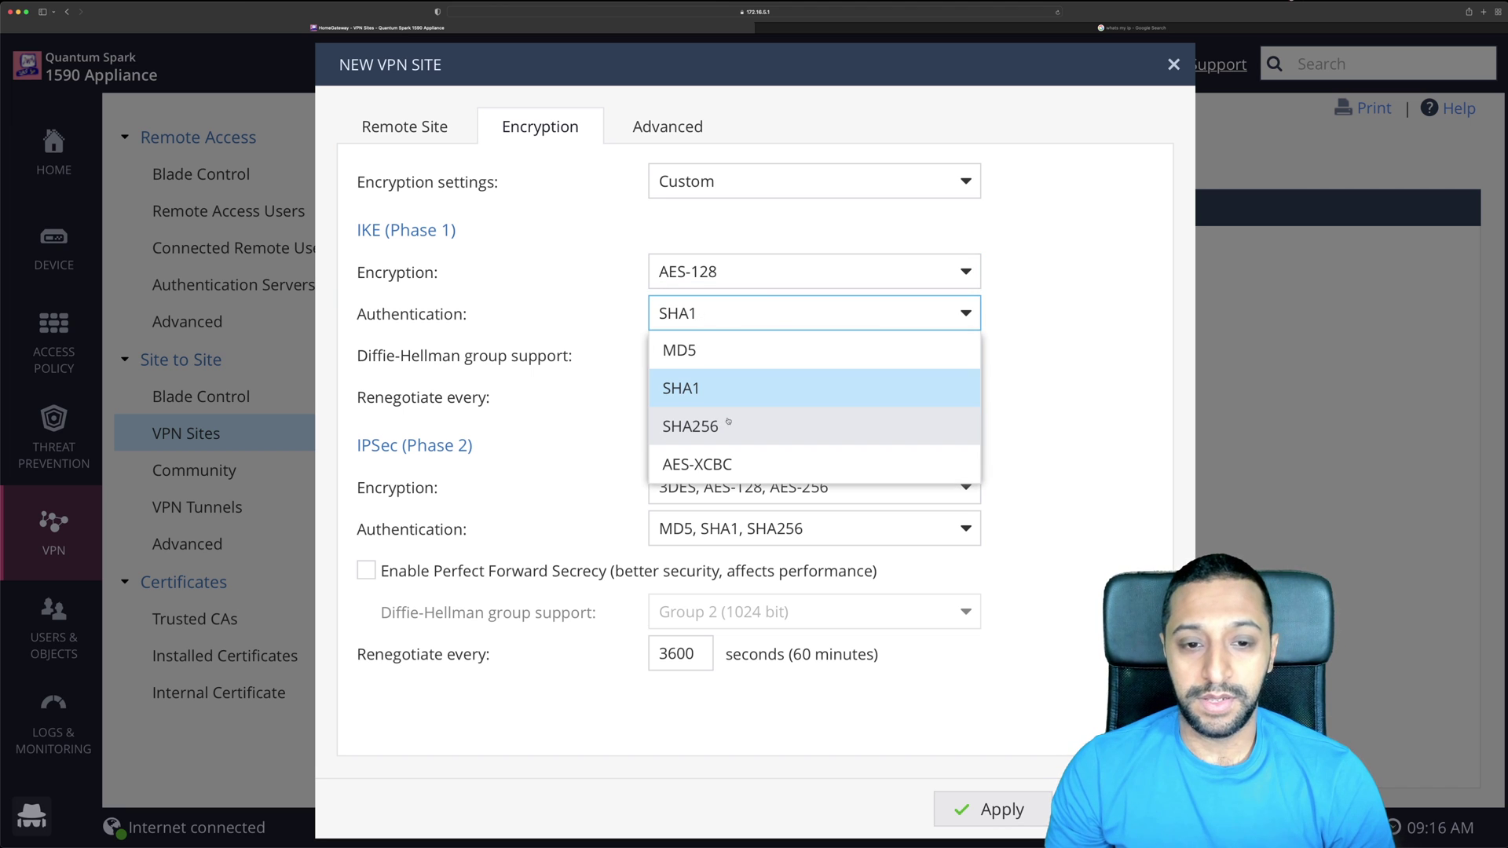
left_click(1036, 387)
left_click(785, 355)
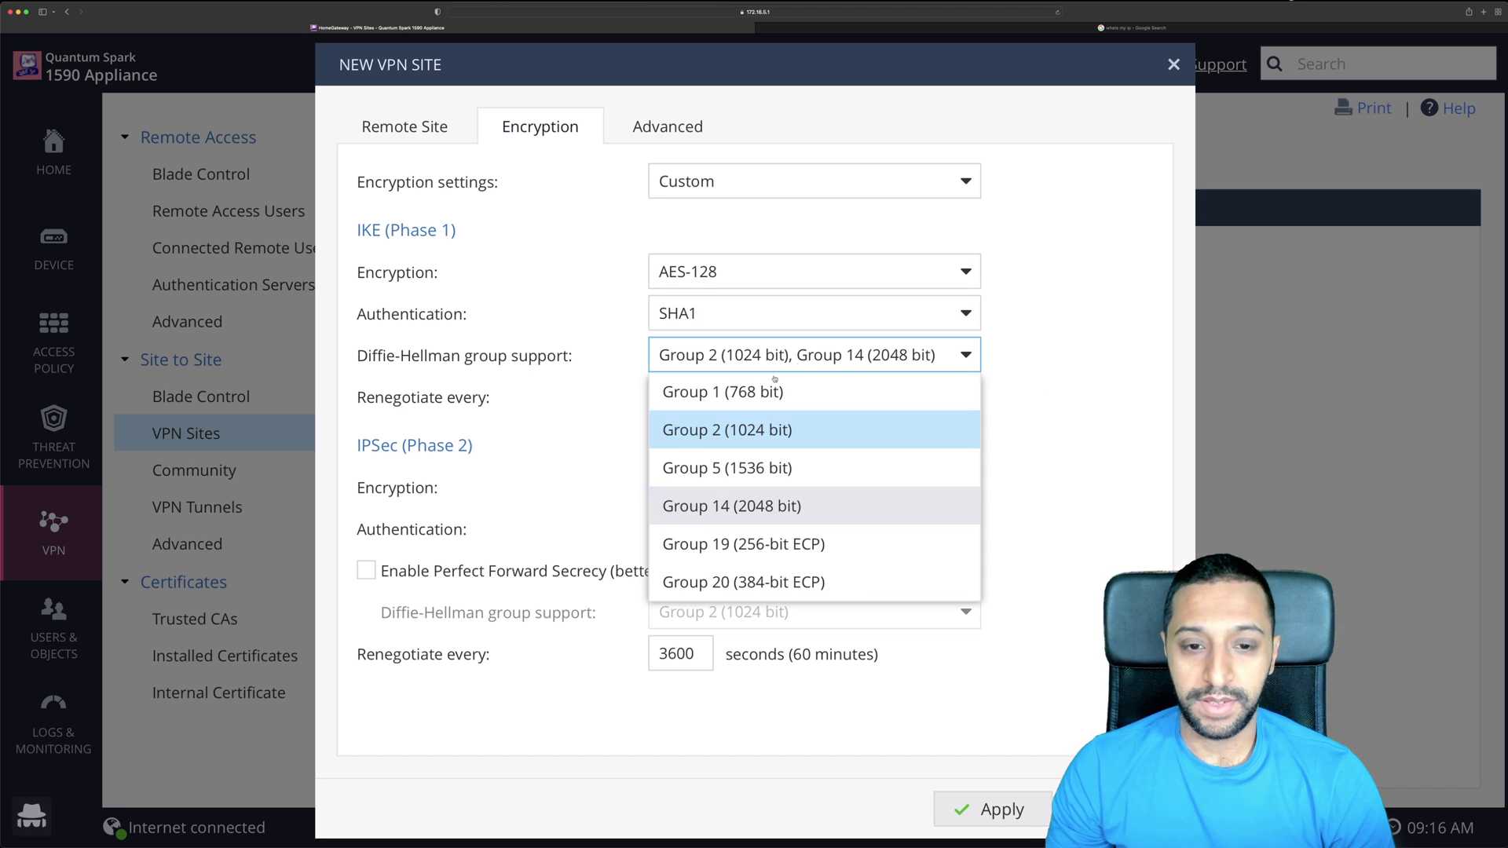
left_click(758, 431)
left_click(1037, 387)
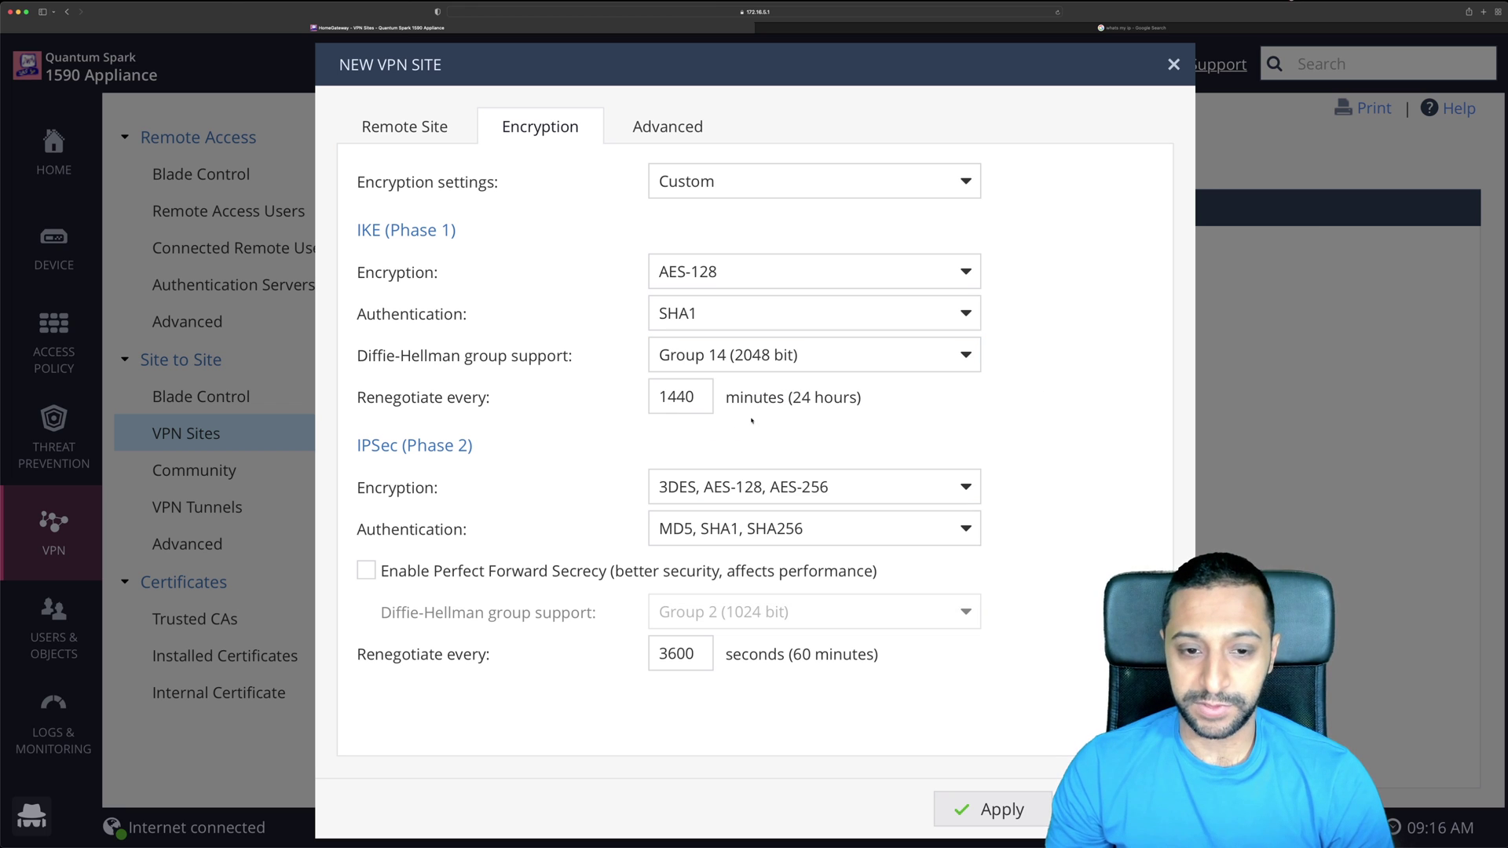
Limit IPSec Phase 2 to AES-128 encryption and SHA1 authentication.
left_click(696, 488)
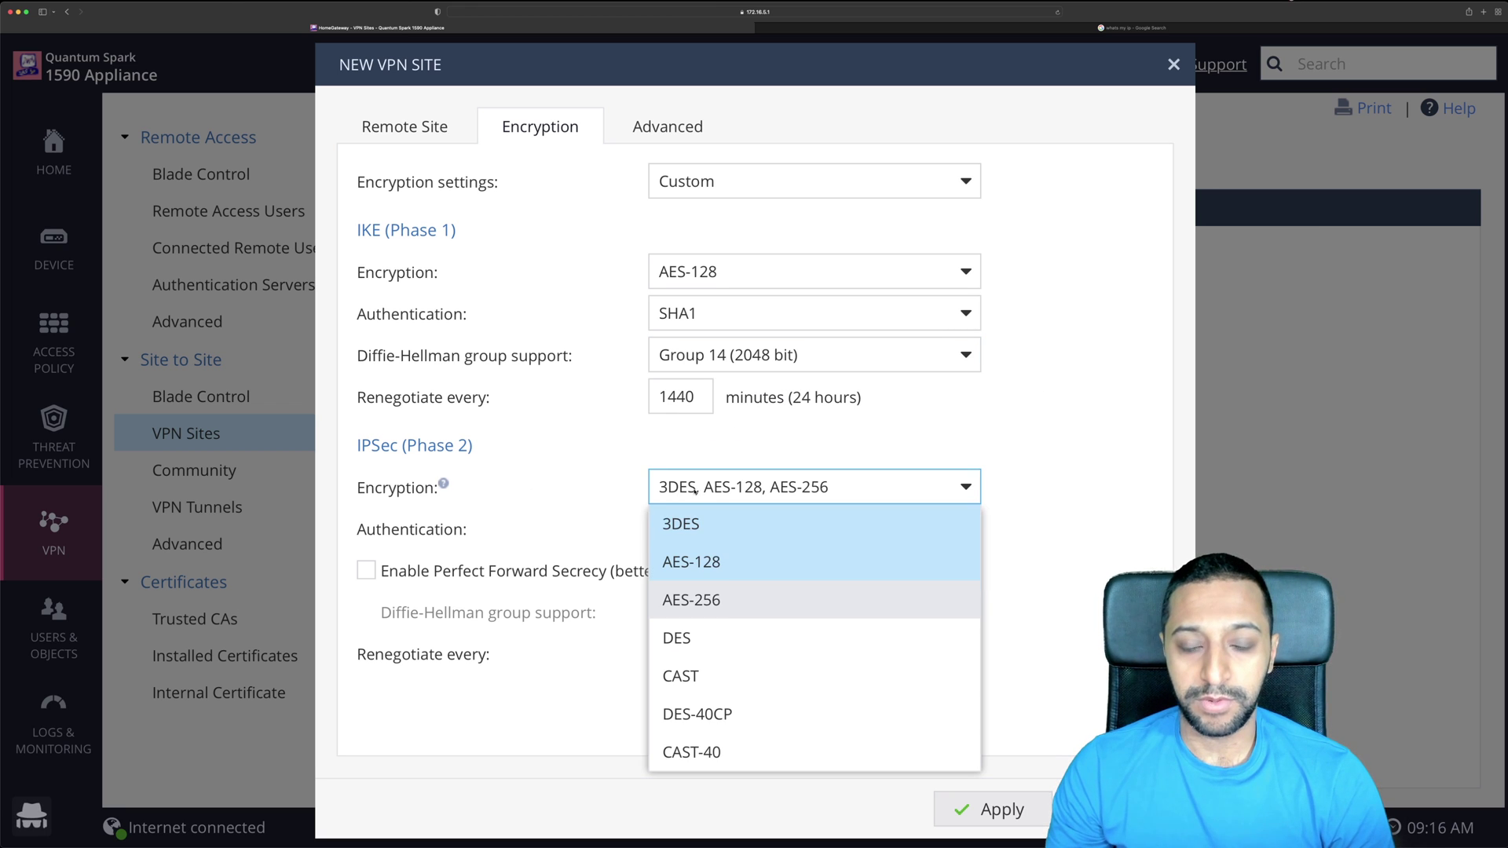
left_click(691, 561)
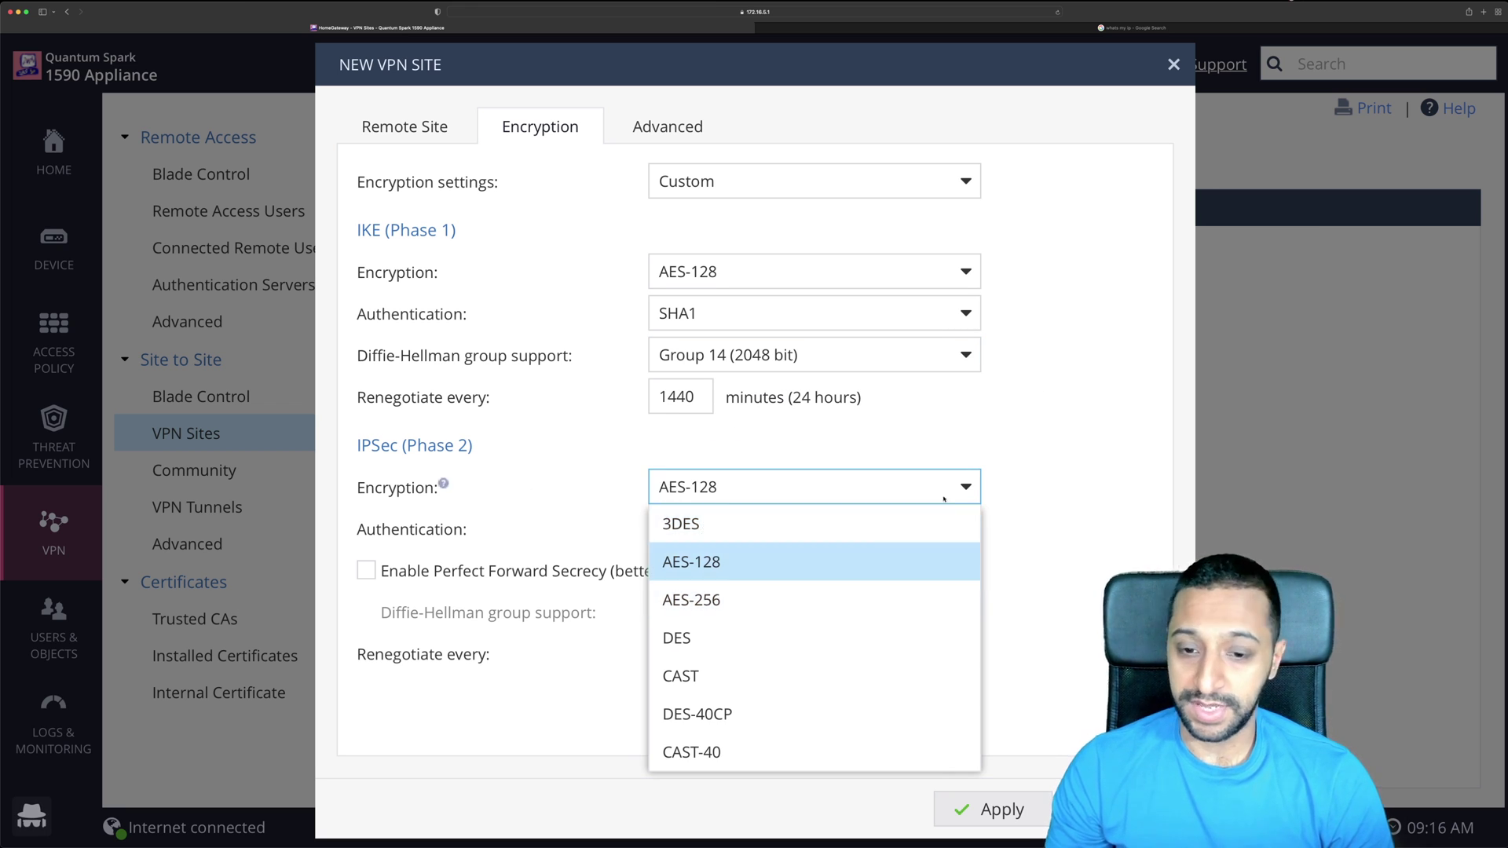
left_click(1027, 515)
left_click(786, 528)
left_click(711, 567)
left_click(767, 638)
left_click(1034, 516)
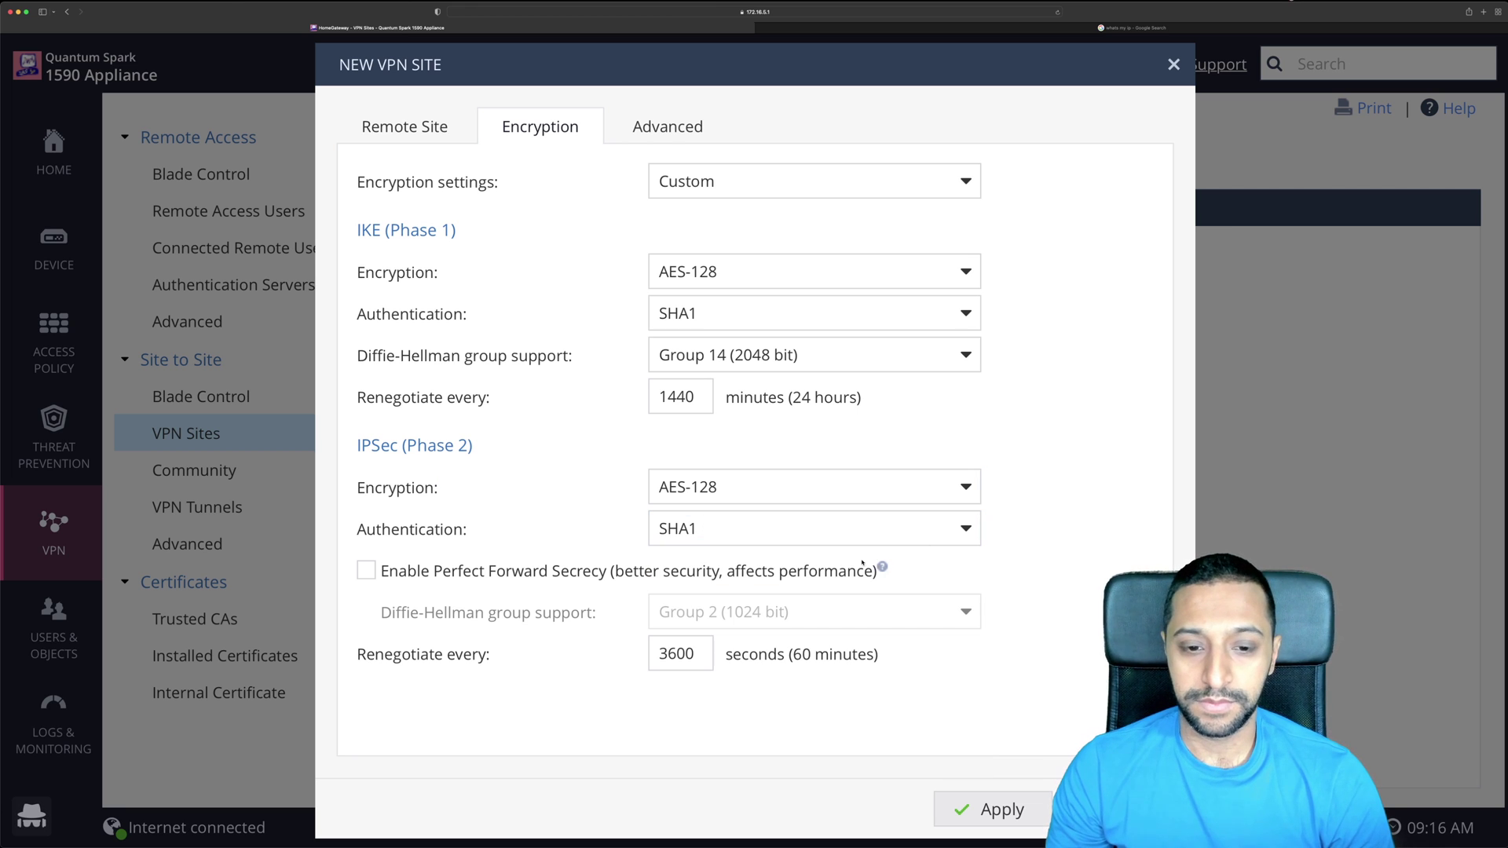
Enable Perfect Forward Secrecy using Diffie-Hellman Group 14.
left_click(572, 574)
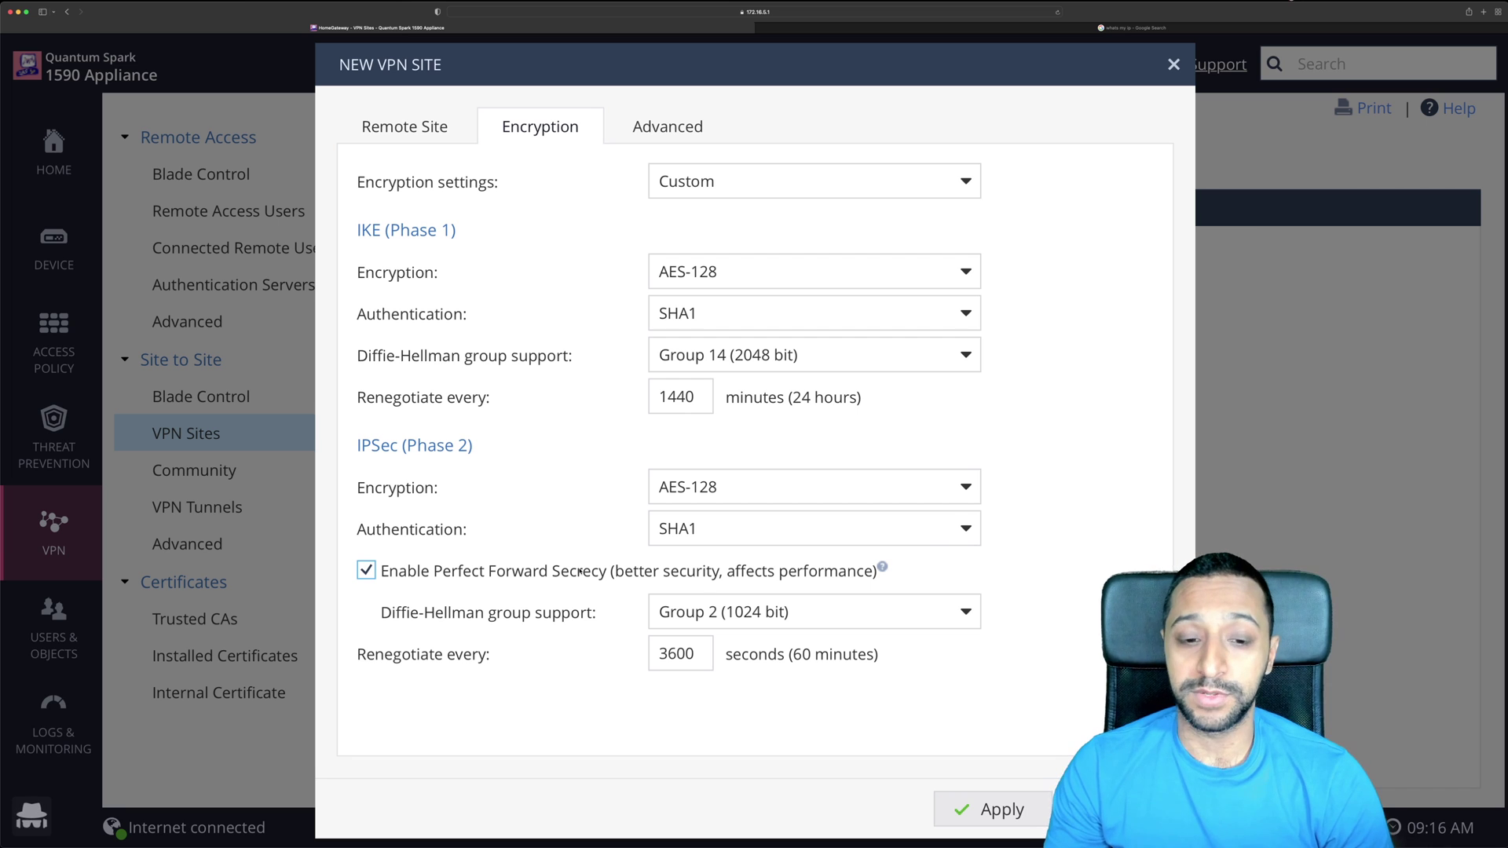
left_click(739, 638)
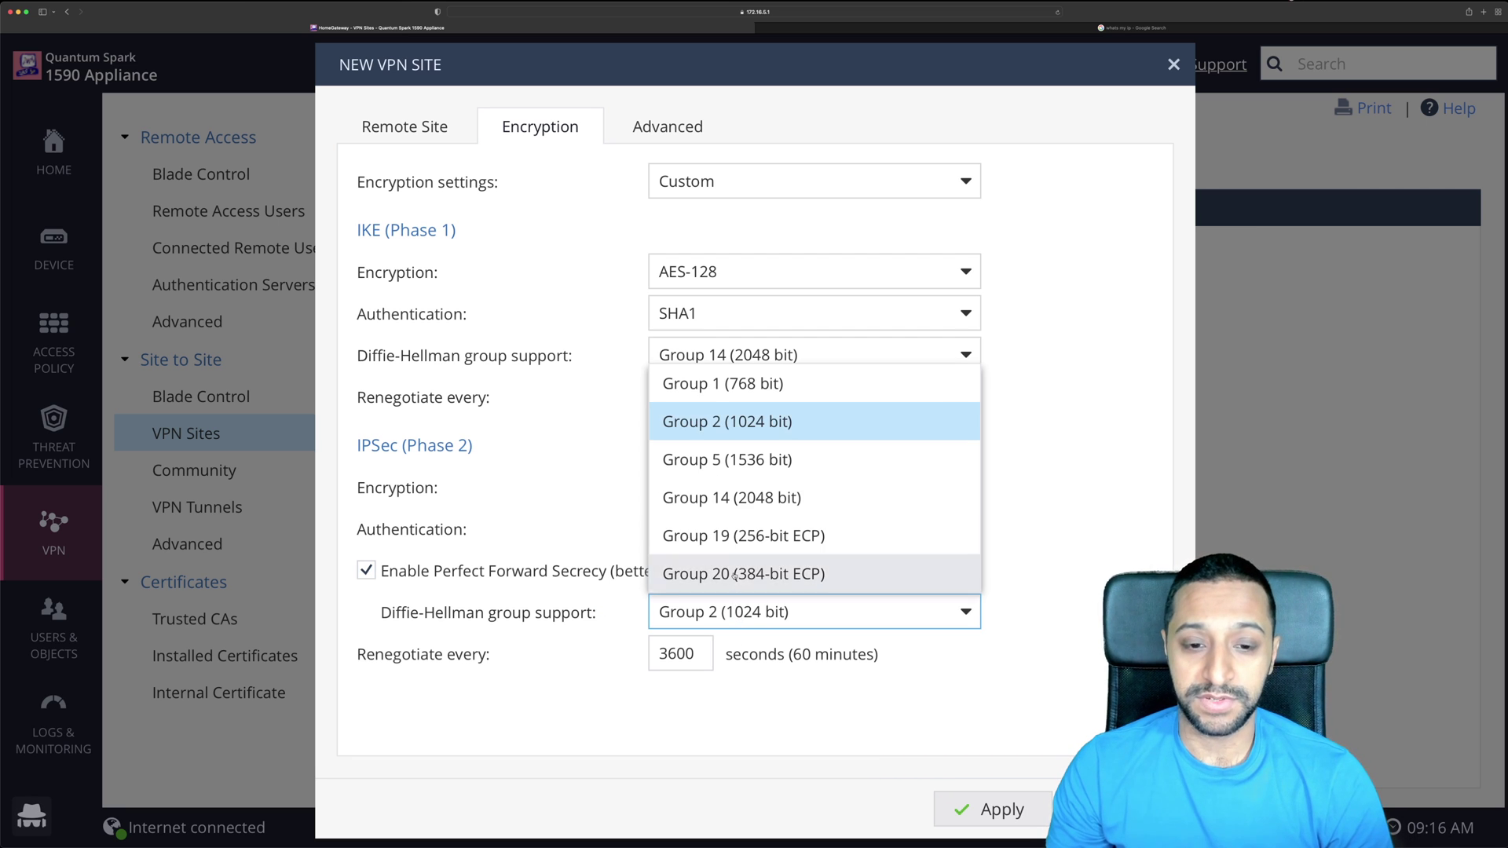
left_click(728, 500)
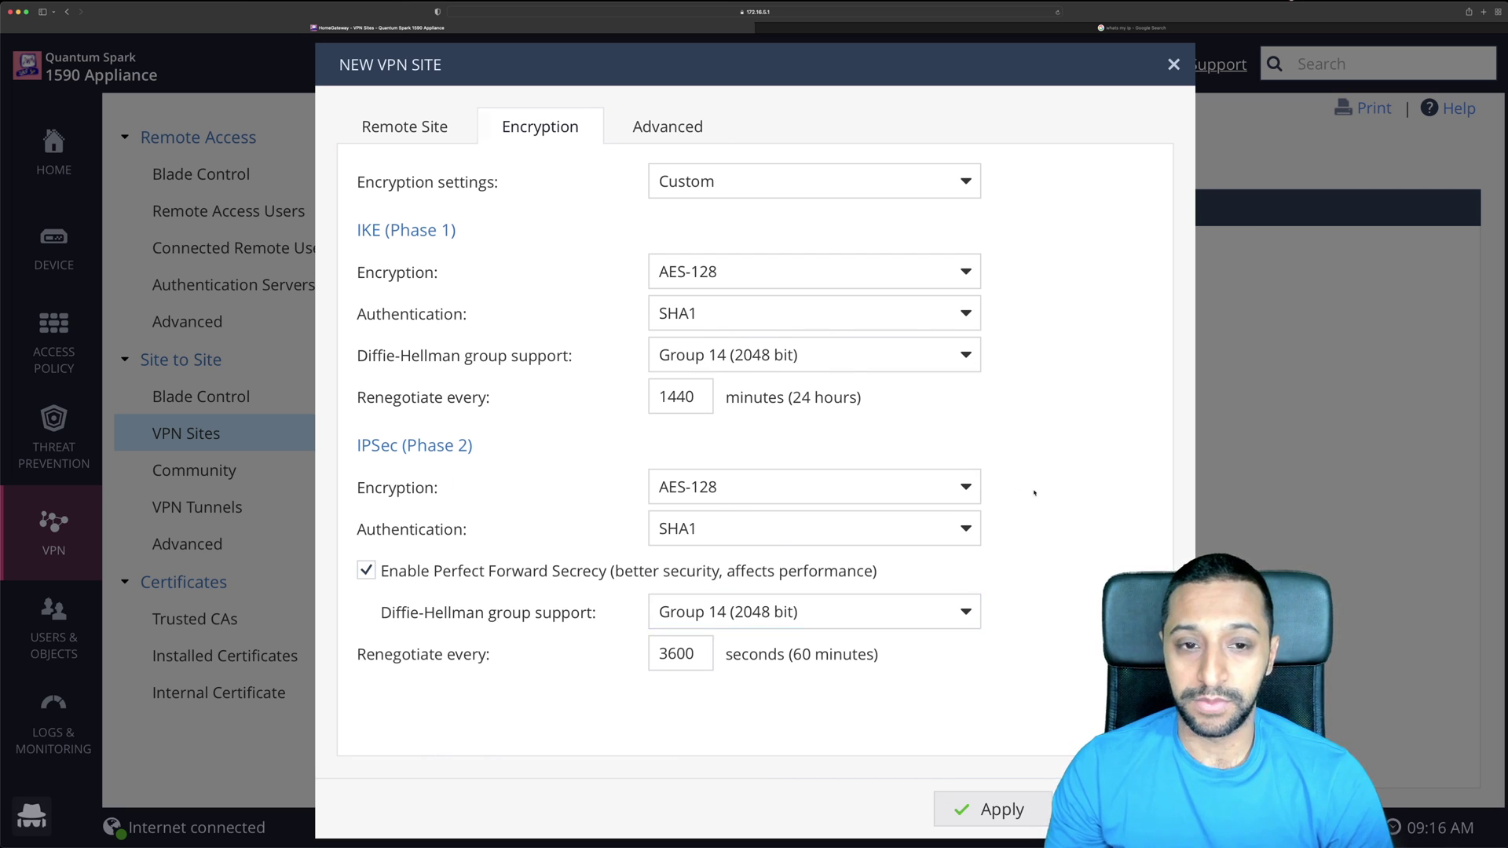
left_click(667, 126)
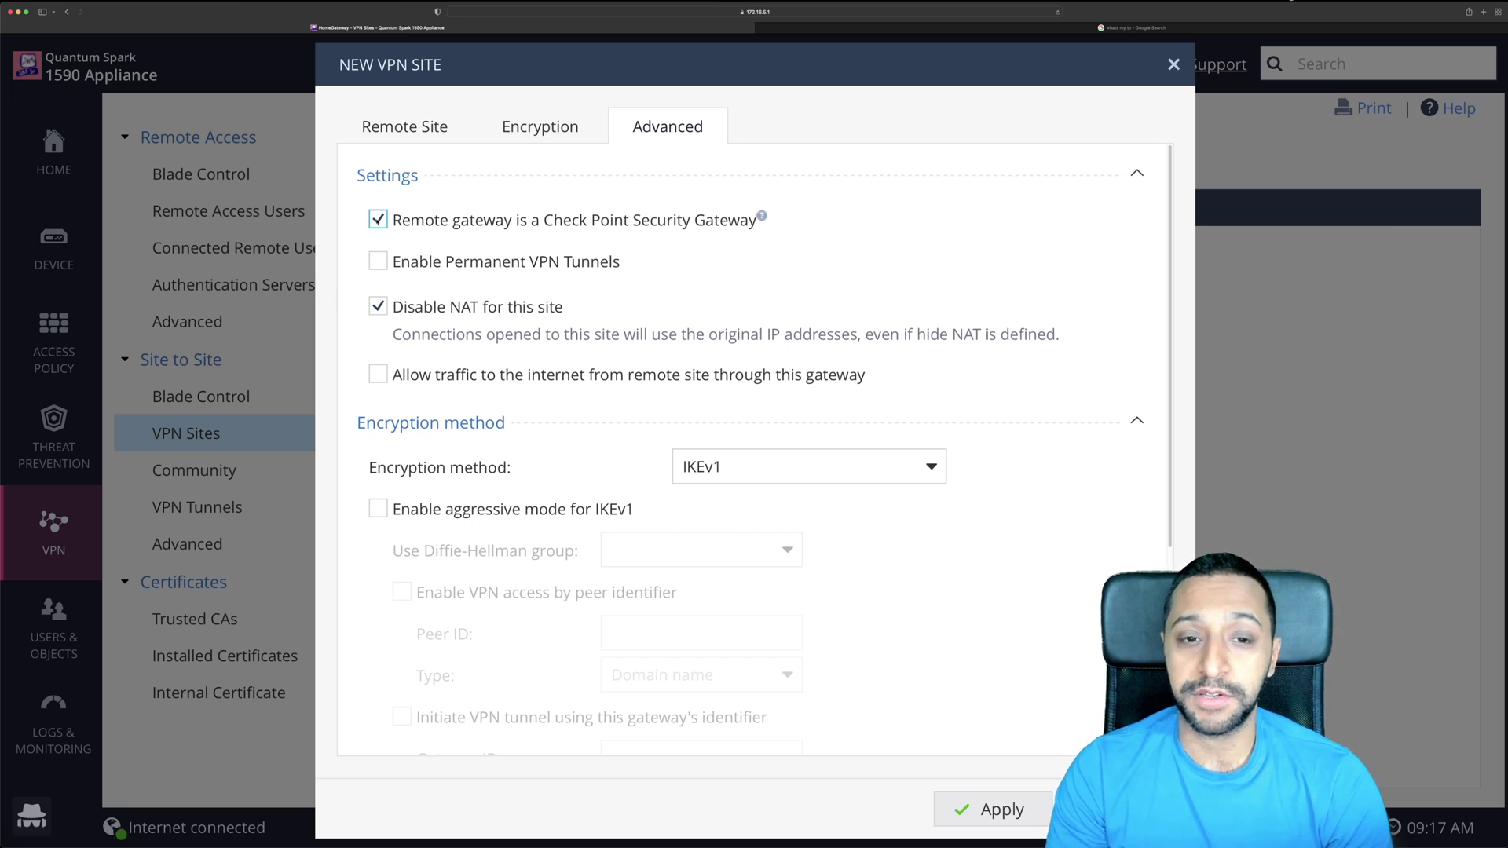
Mark the remote gateway as non-Check Point and review the IKEv1 and certificate-matching options.
left_click(377, 219)
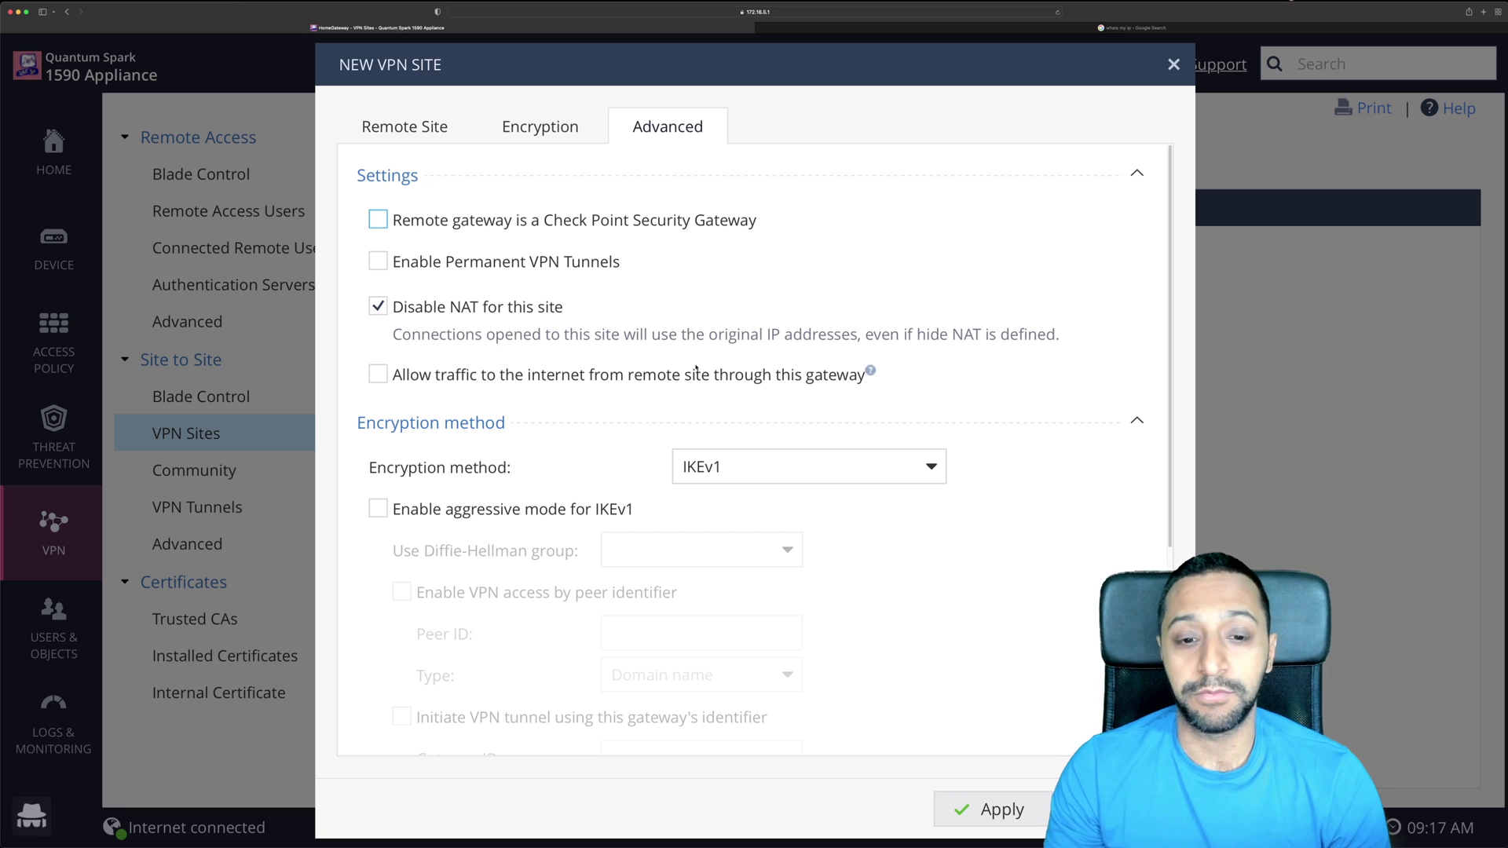
scroll(707, 377, "down", 3)
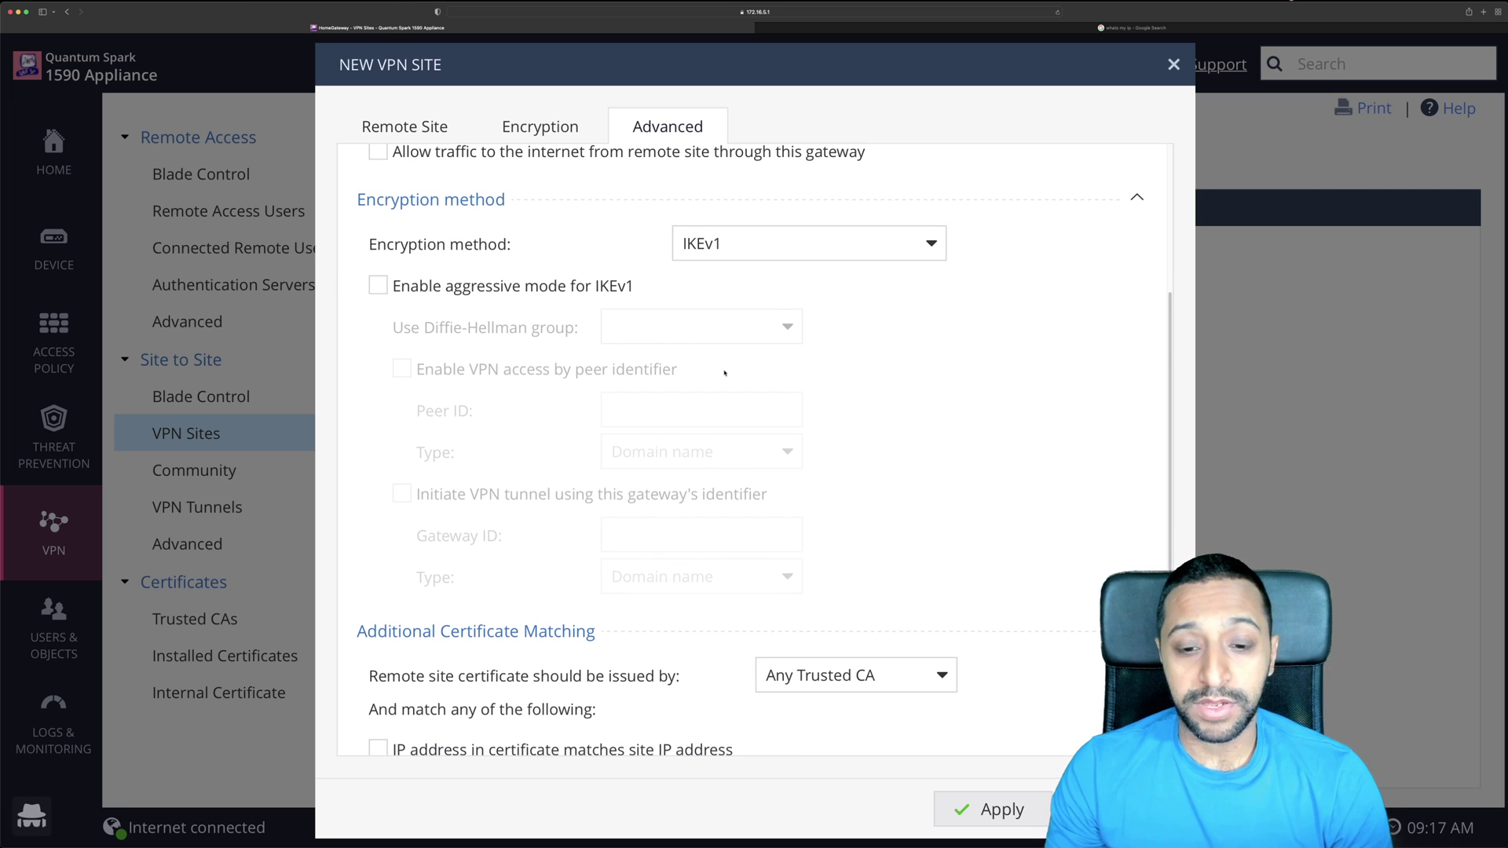
scroll(724, 373, "down", 2)
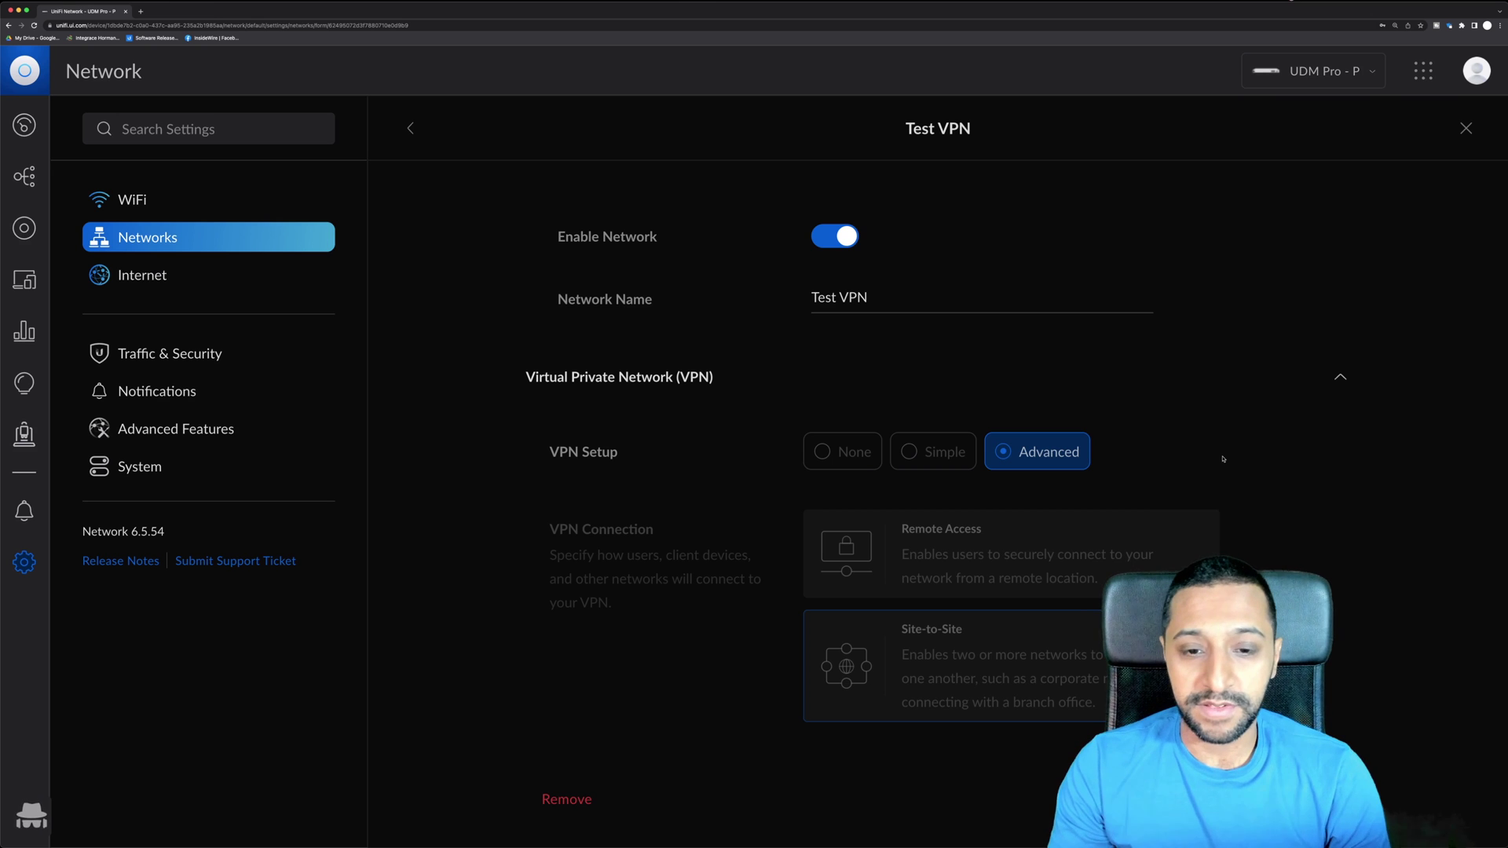
Expand the Test VPN's Advanced section to check IKEv1, AES-128, SHA1, DH group 14 and PFS.
scroll(1167, 522, "down", 3)
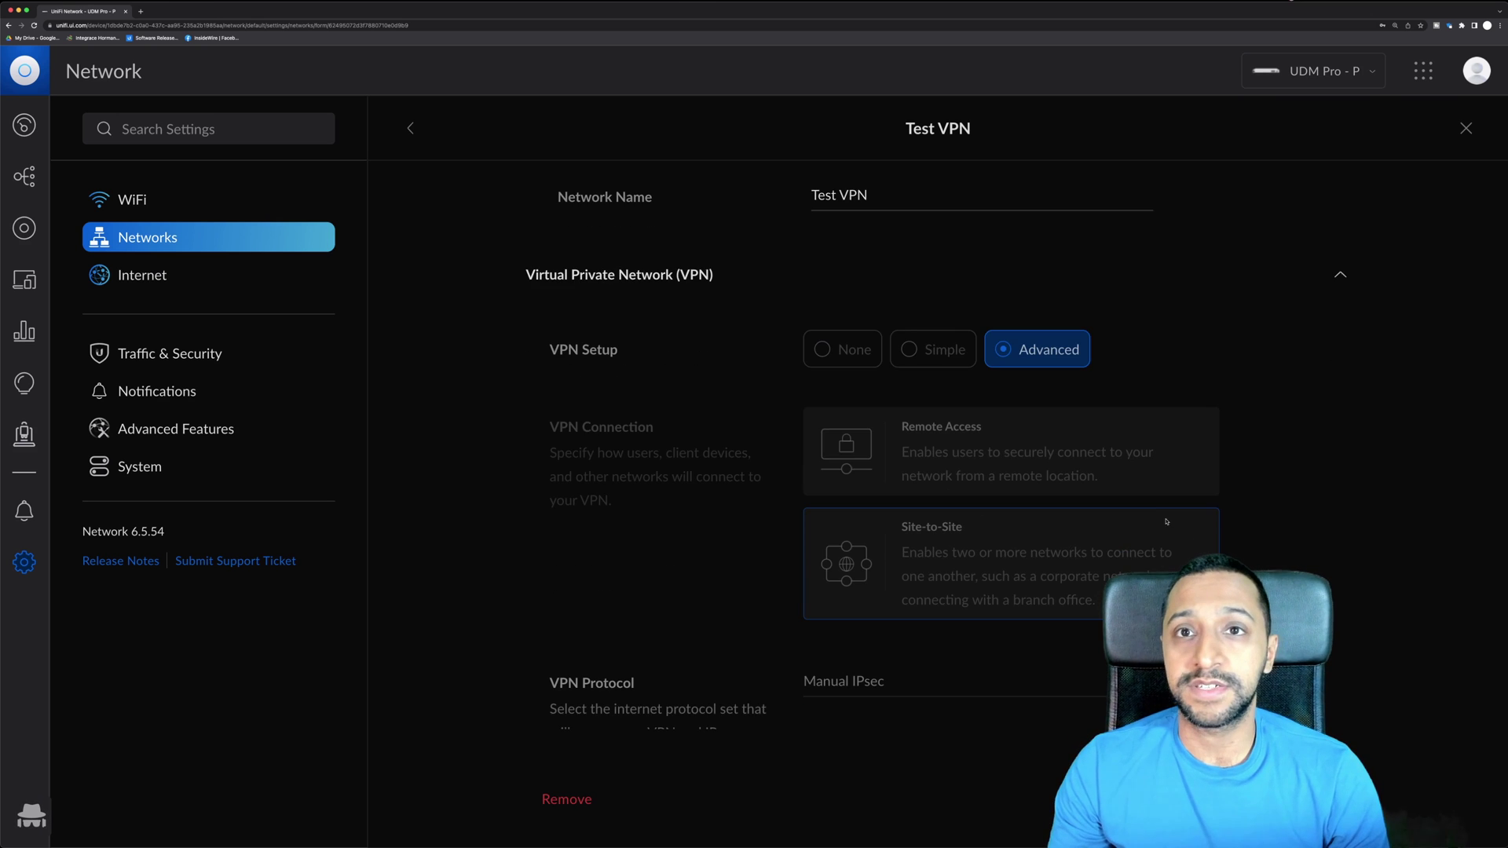
scroll(1294, 523, "down", 10)
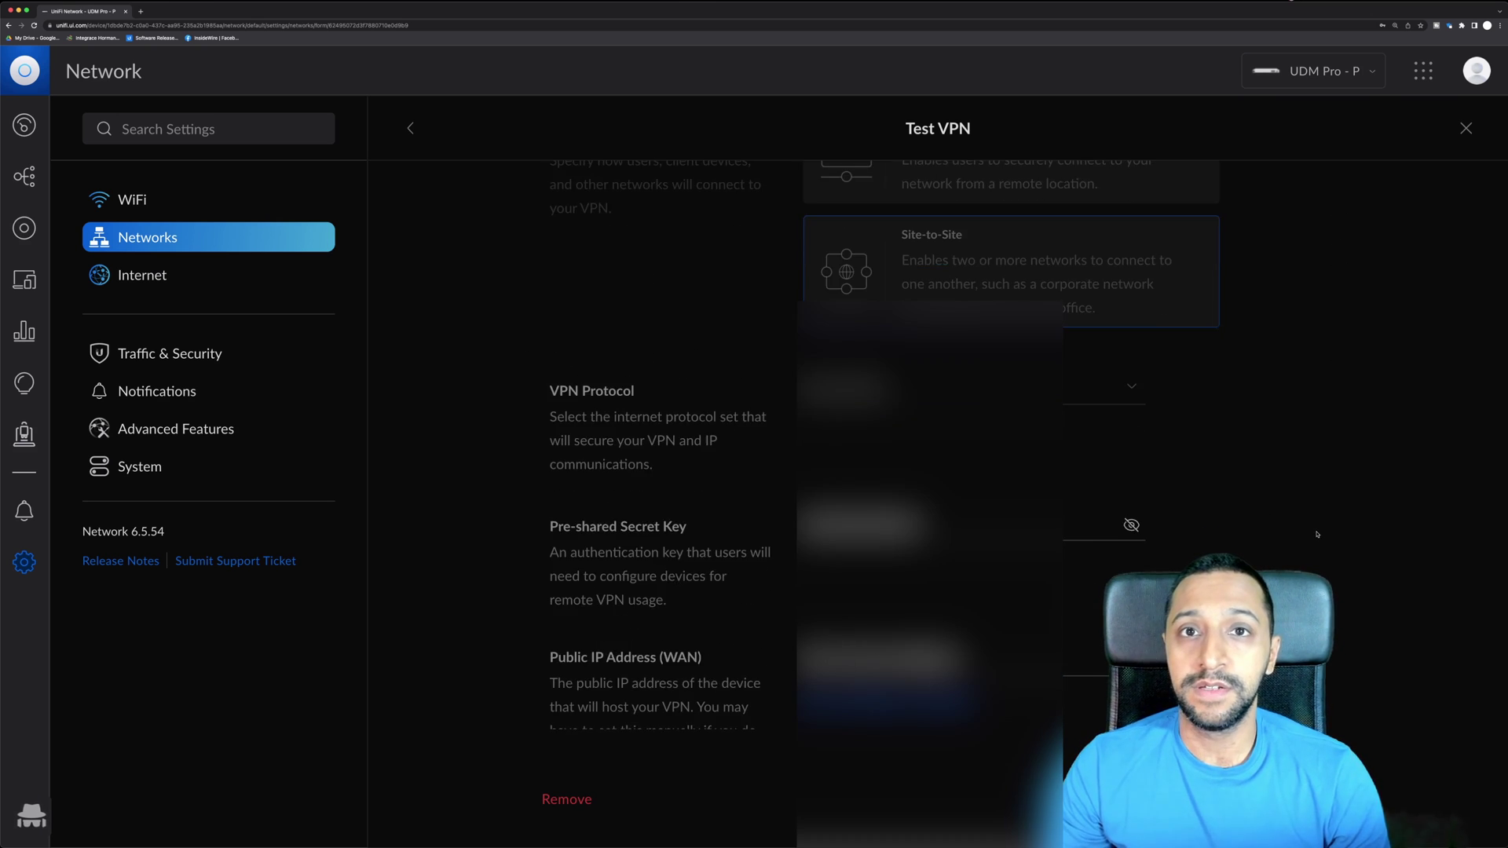
scroll(1201, 521, "down", 1)
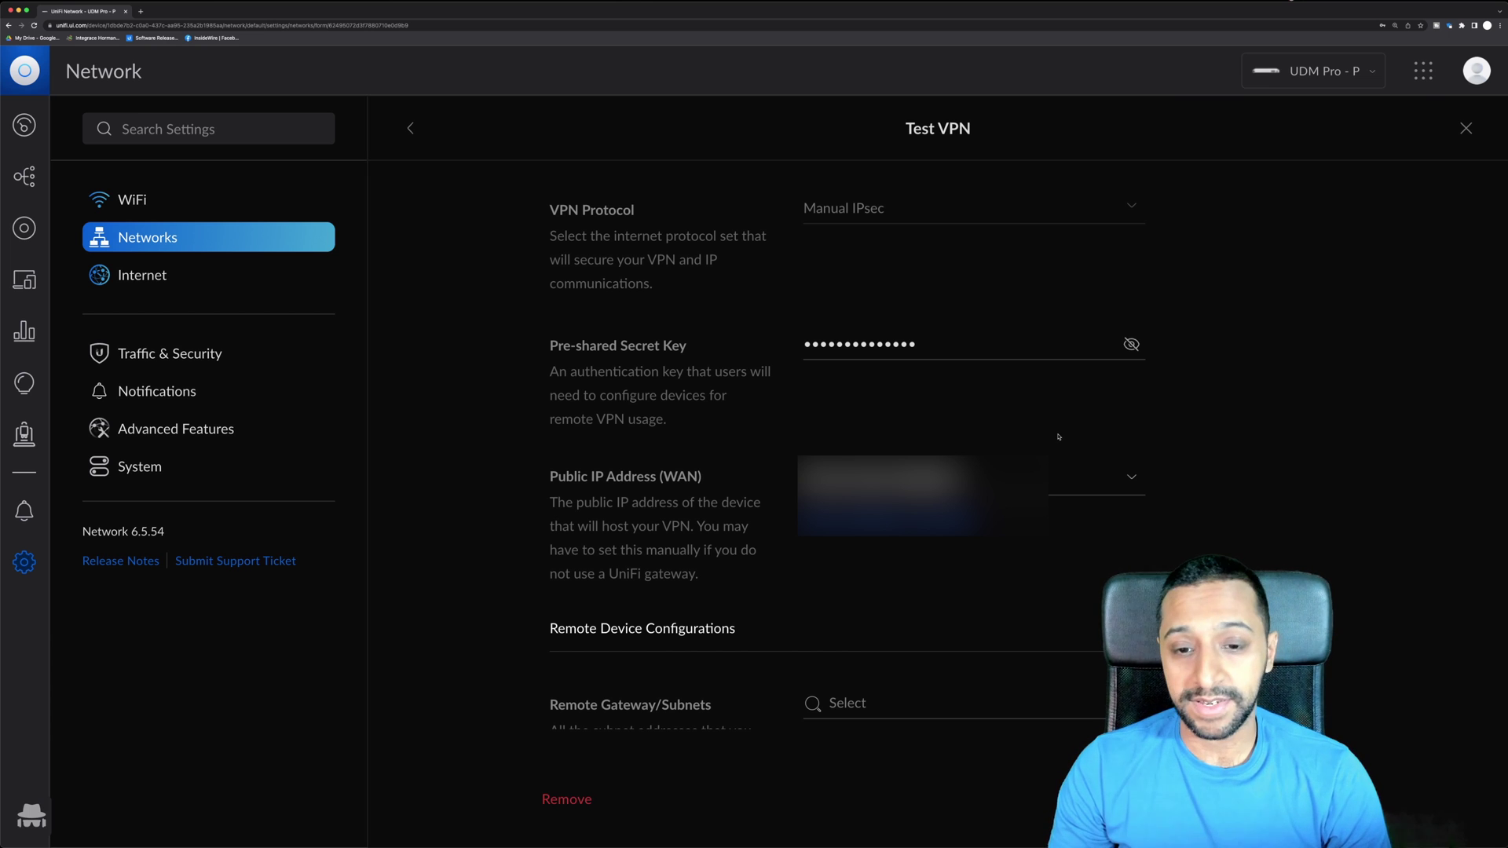
scroll(1056, 443, "down", 10)
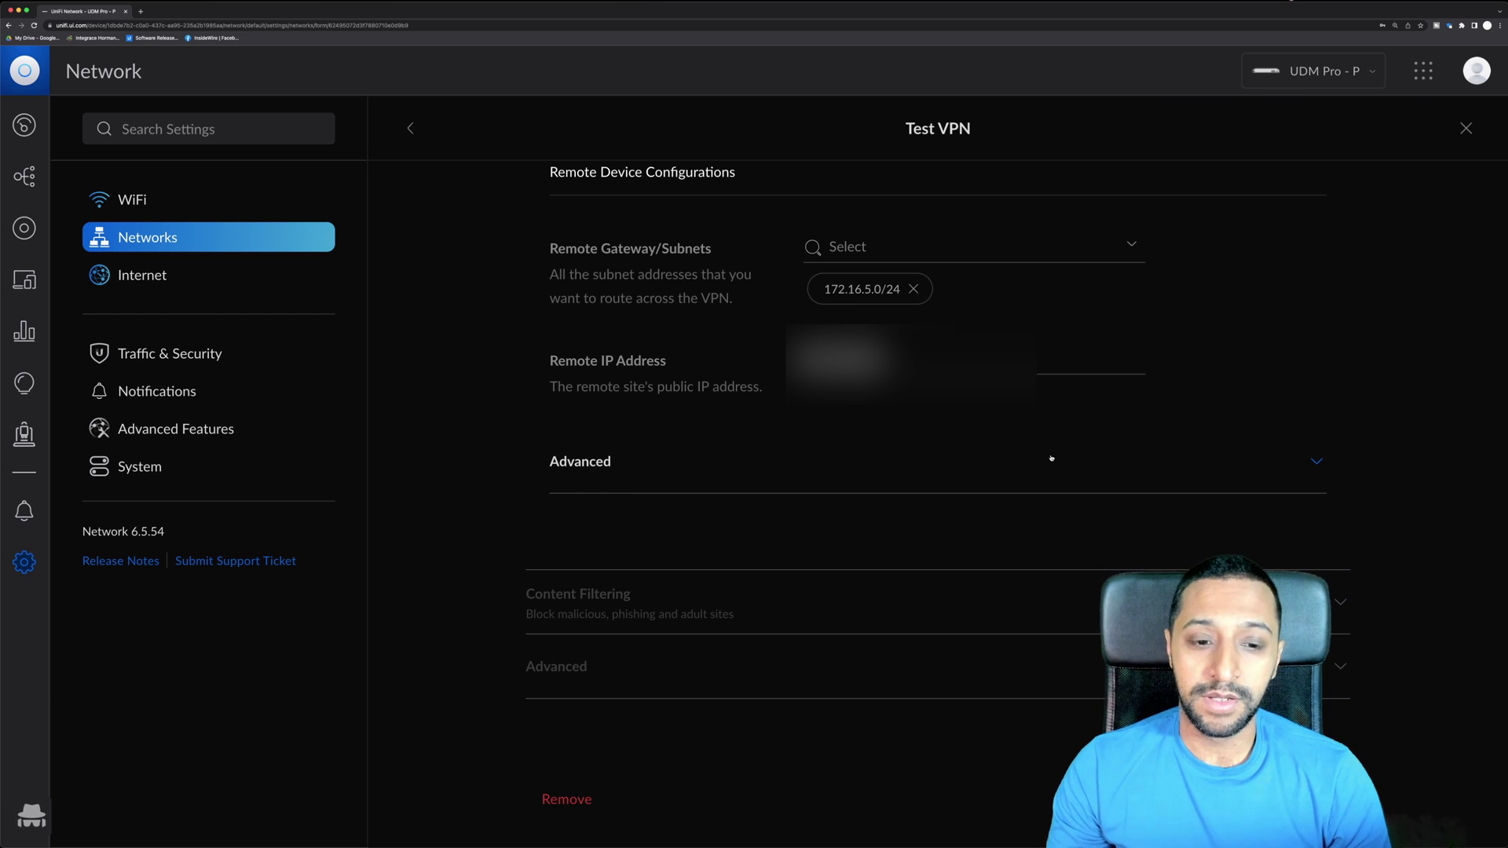
left_click(1051, 464)
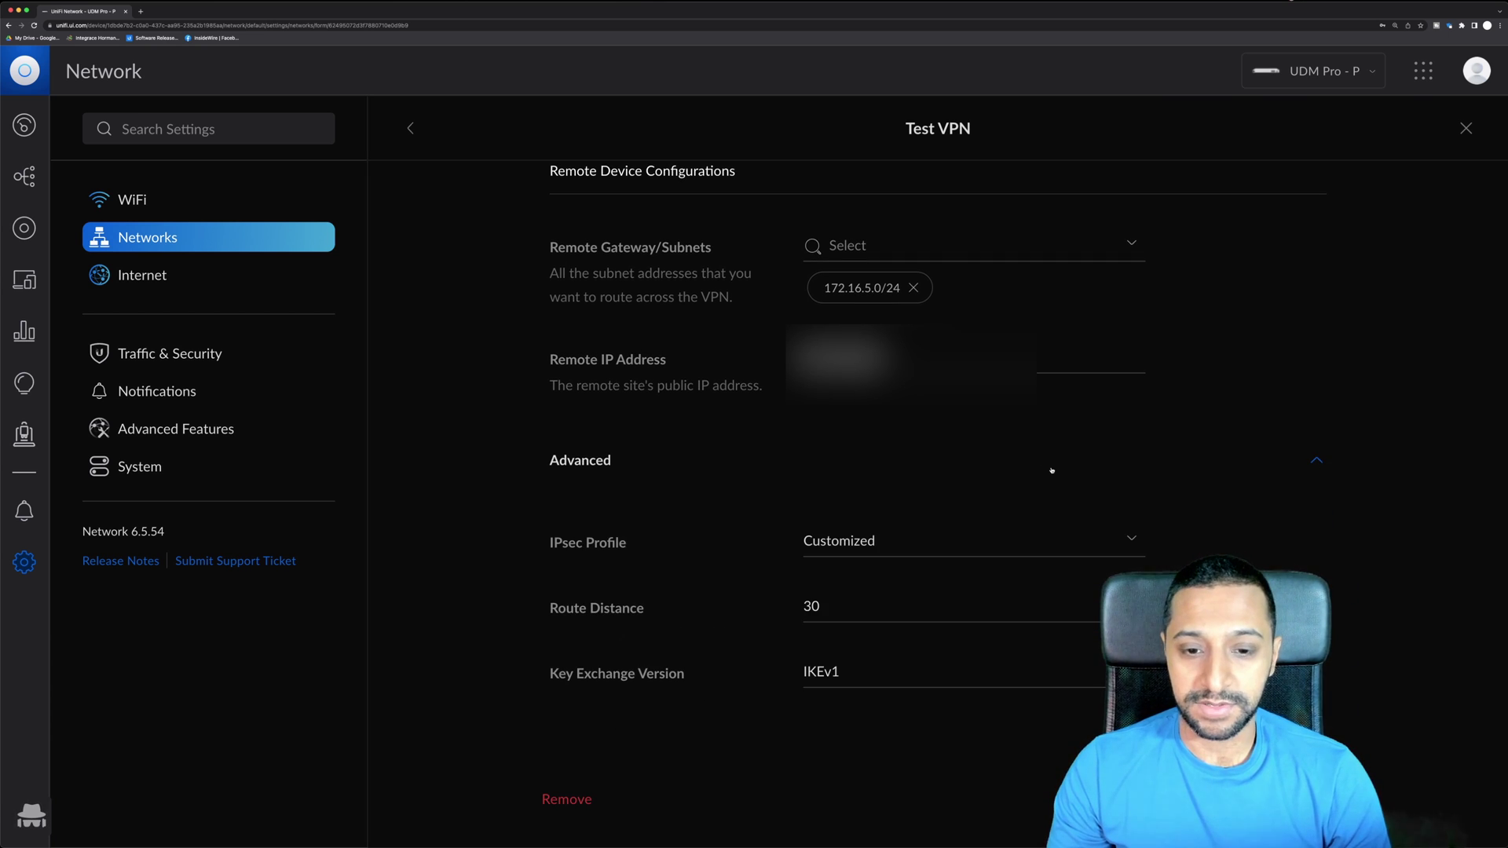
scroll(1051, 470, "down", 5)
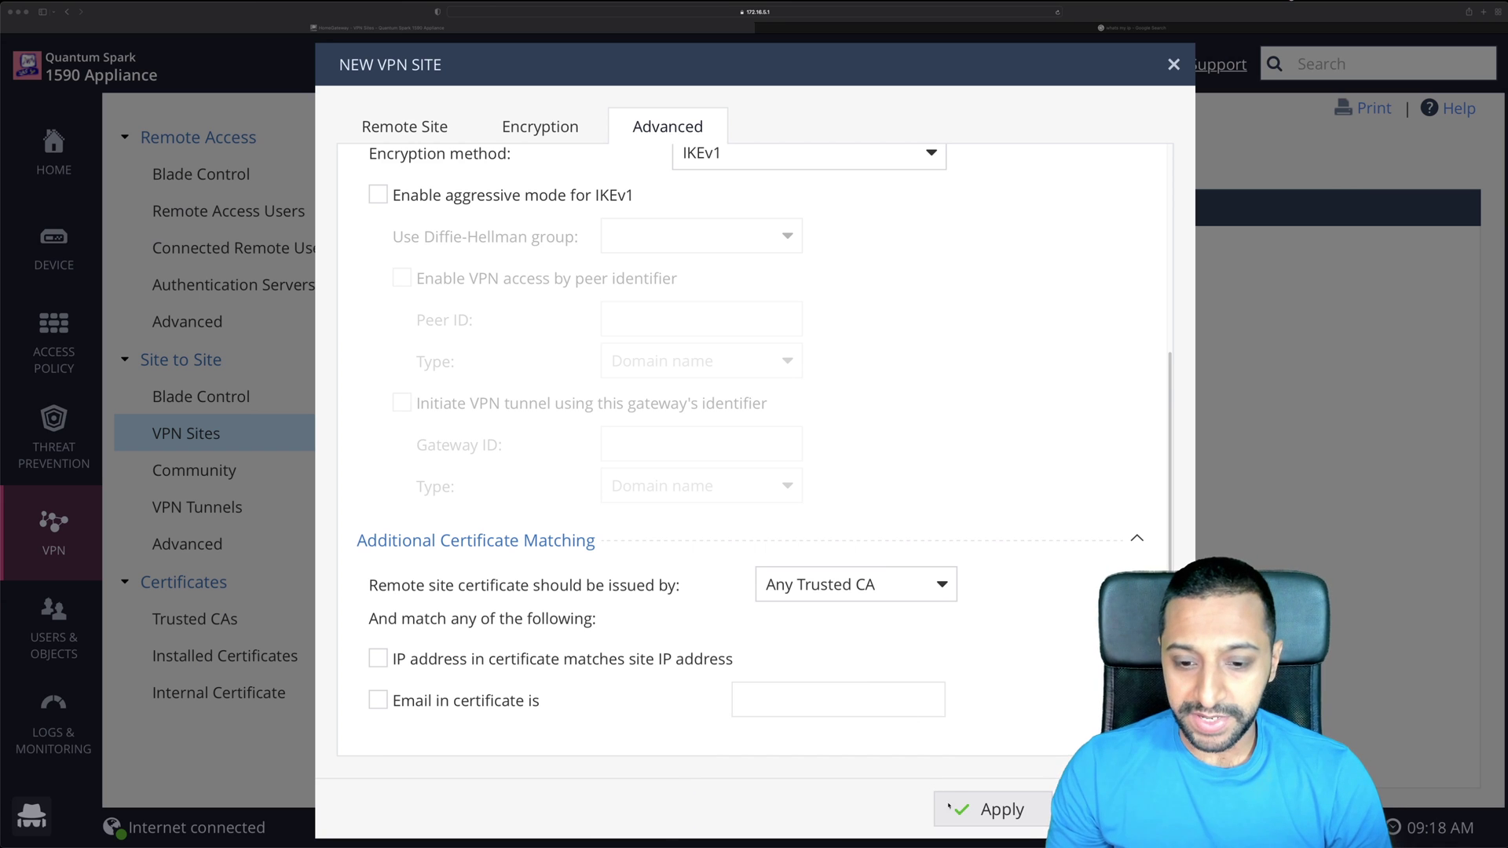
Apply the New VPN Site dialog so VPN_Site1 is created.
left_click(949, 806)
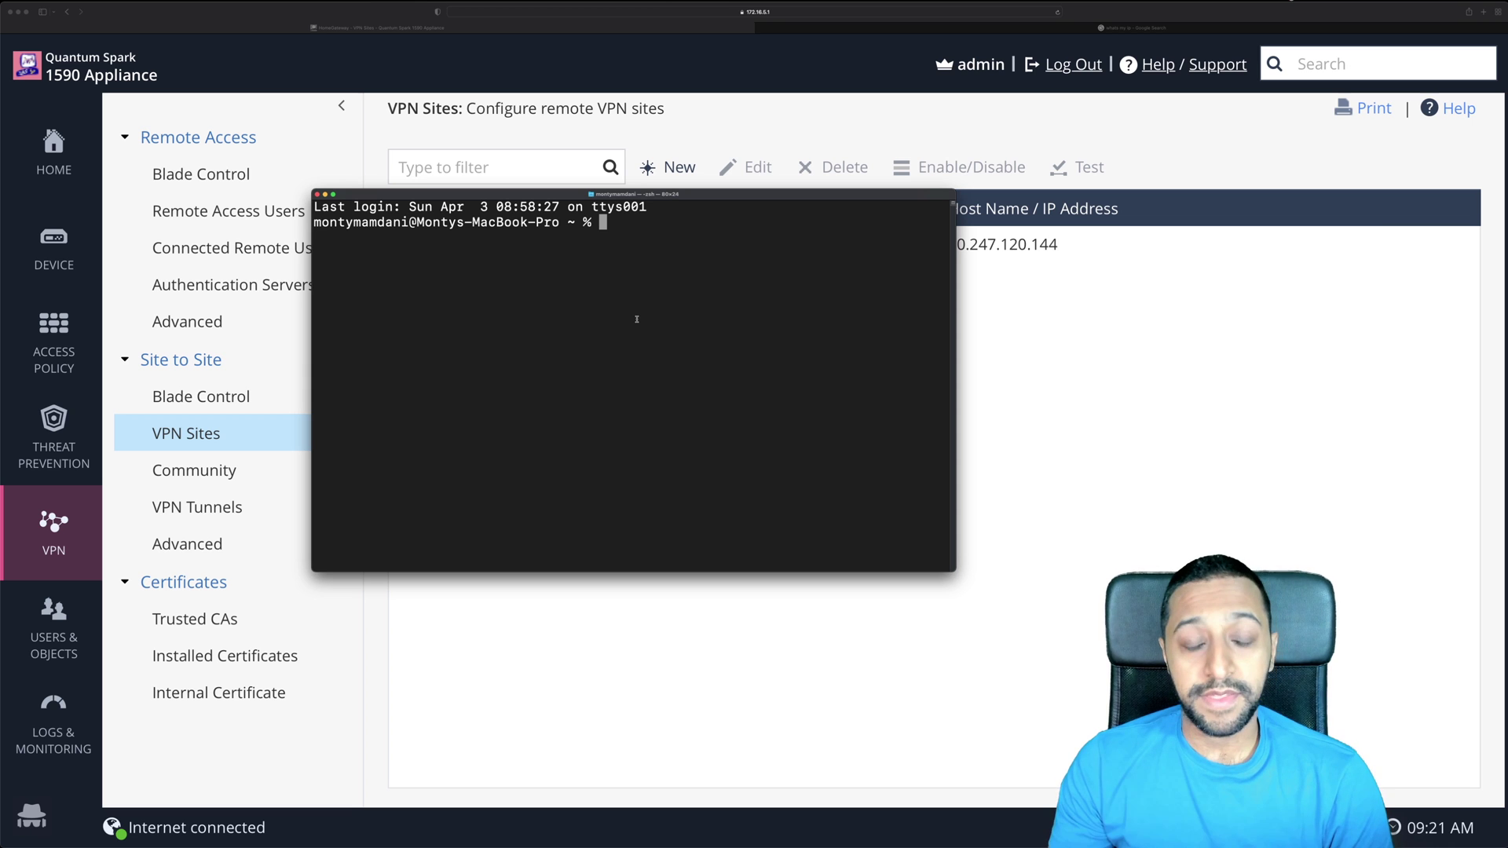
Ping 10.70.0.1 and stop it after 15 replies with 0.0% packet loss.
type("ping ")
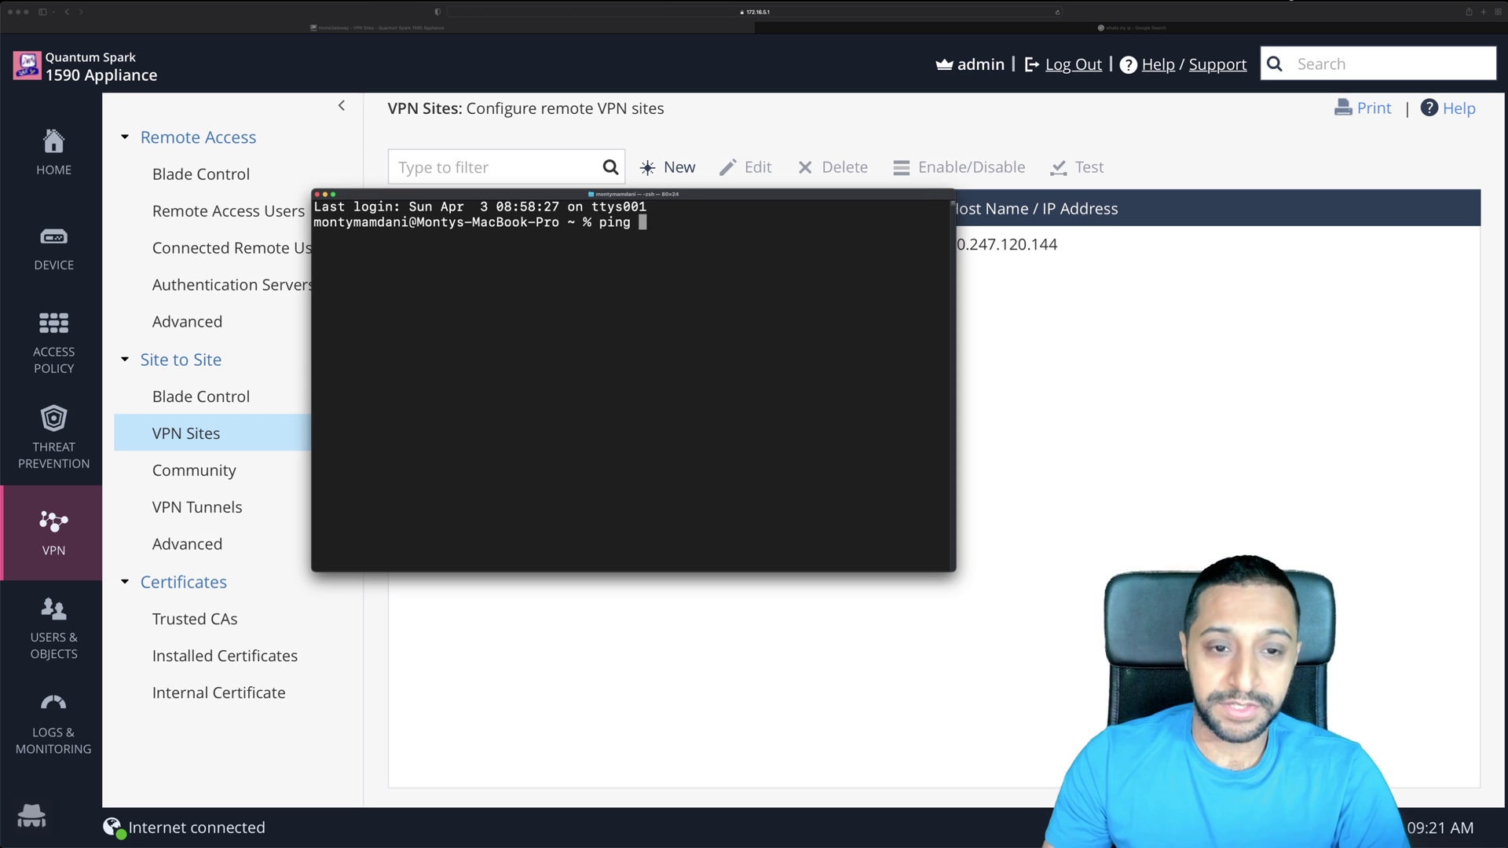
type("10.70.0.1")
key("Return")
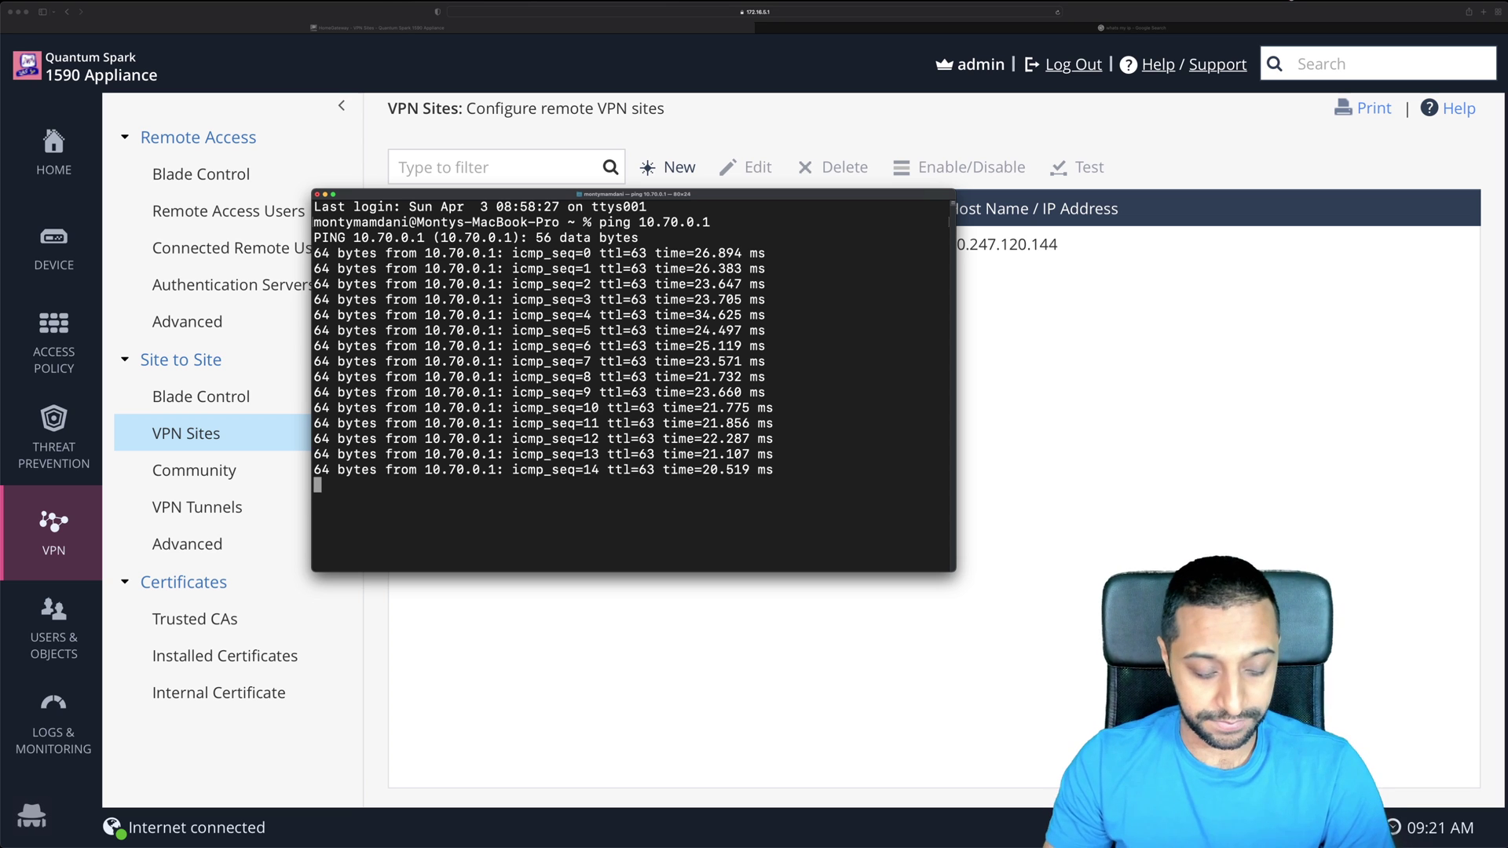
key("ctrl+c")
left_click(754, 662)
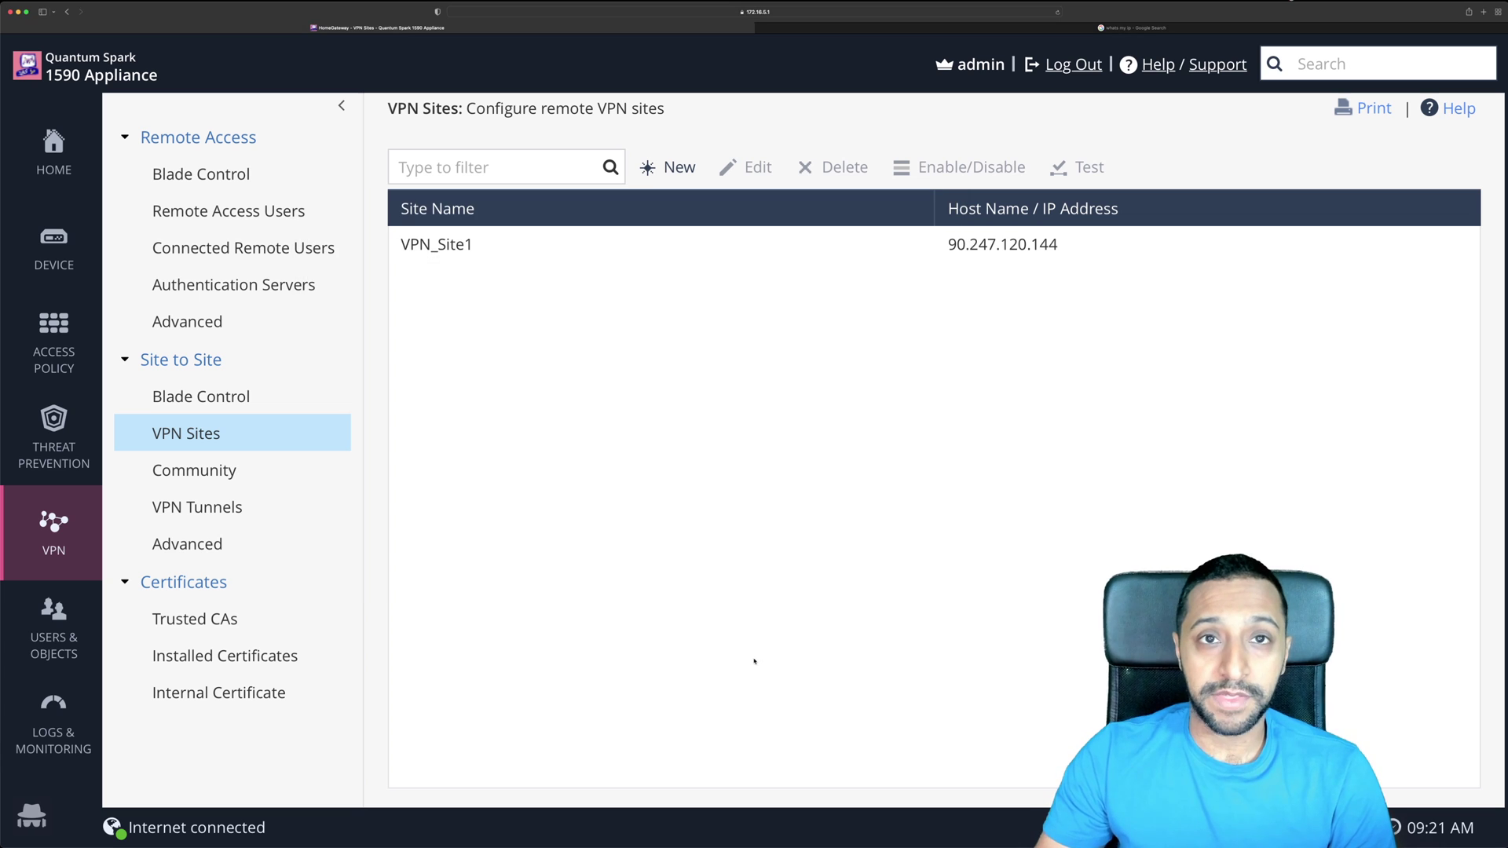
left_click(214, 486)
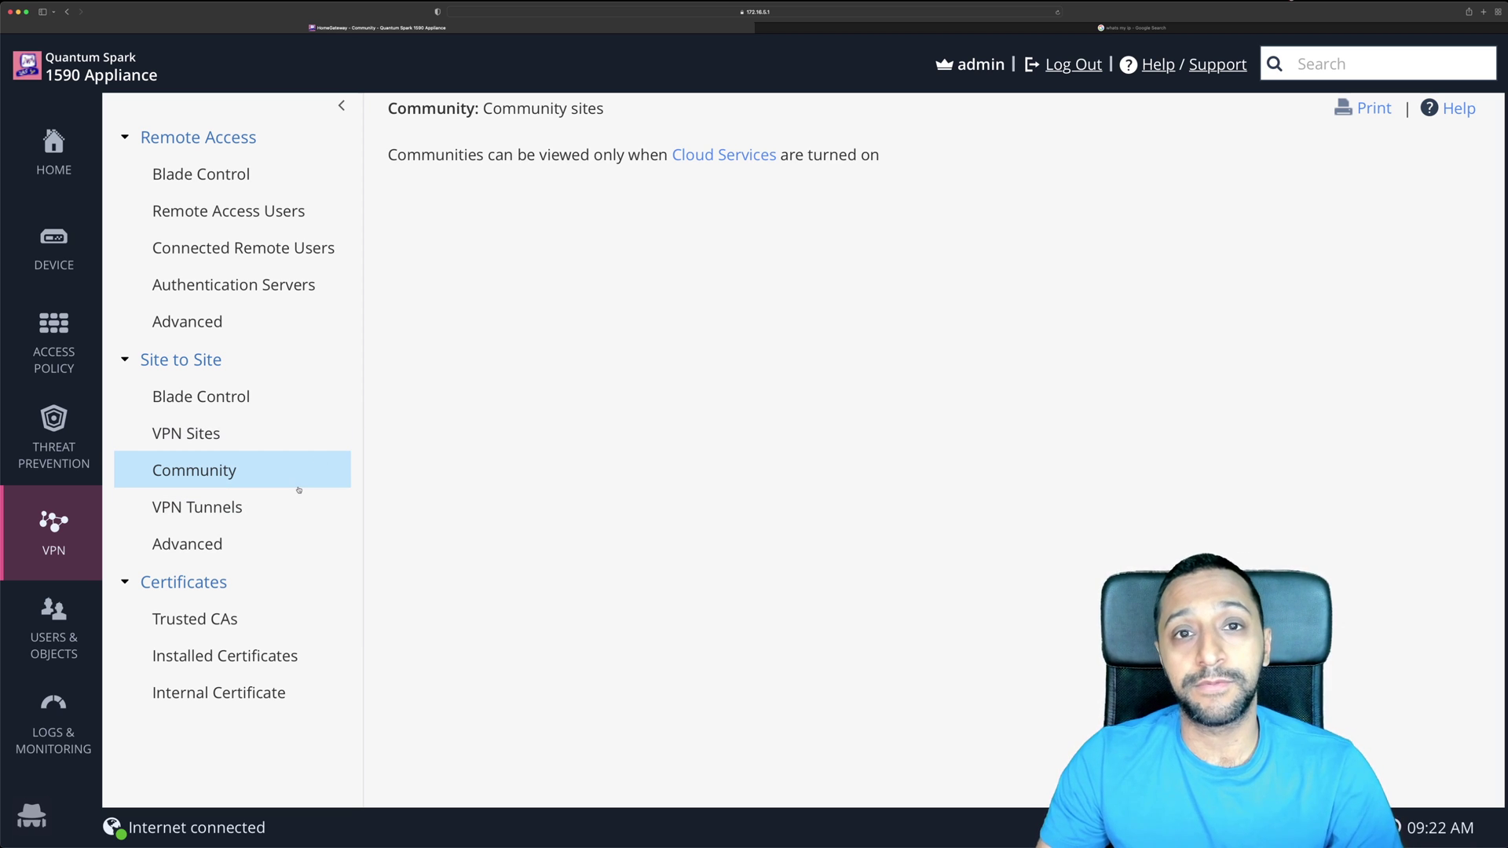
left_click(241, 515)
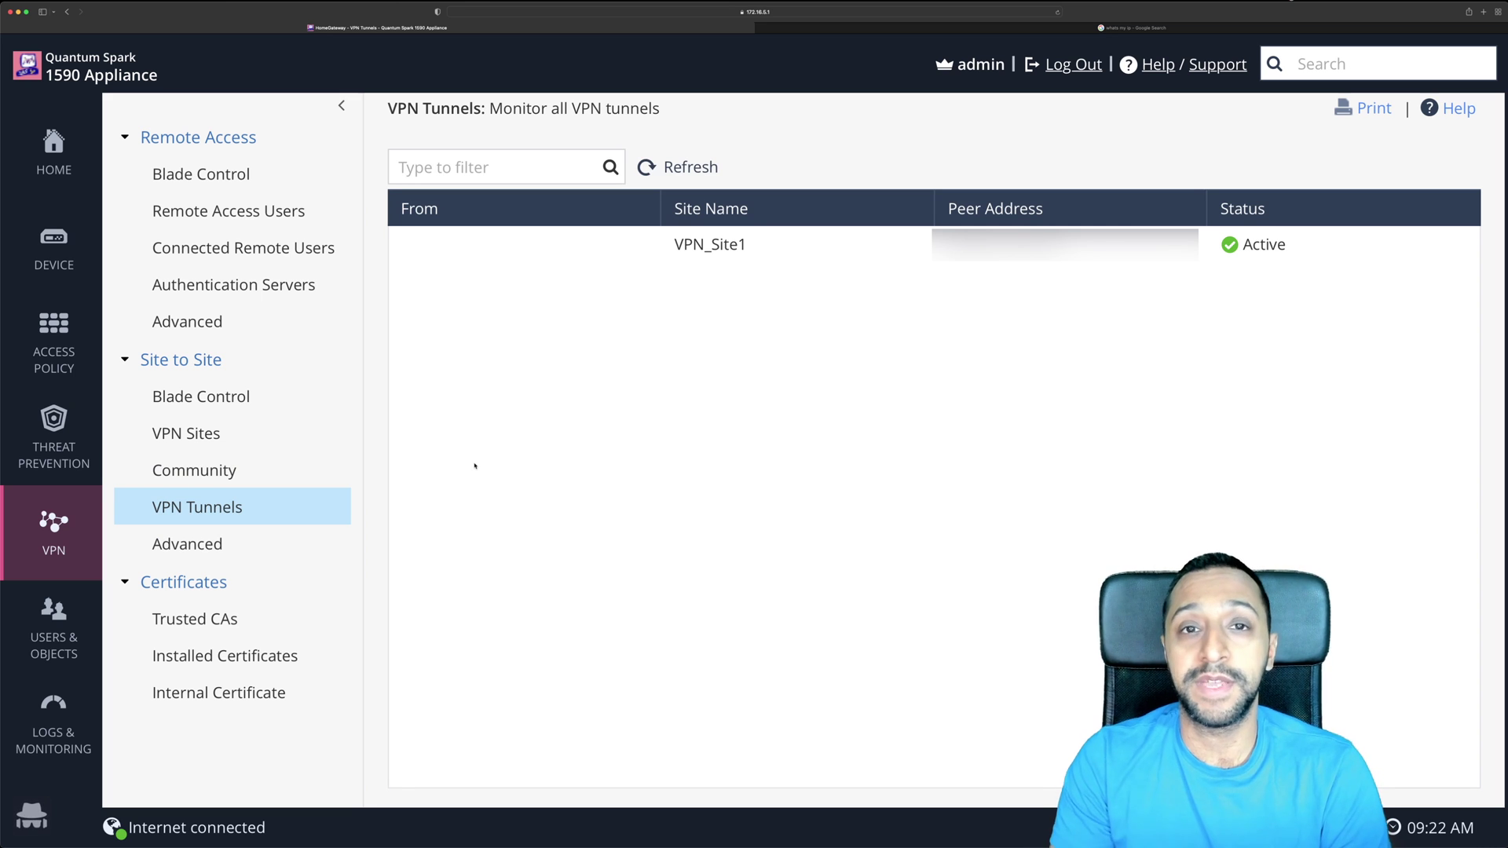
left_click(235, 536)
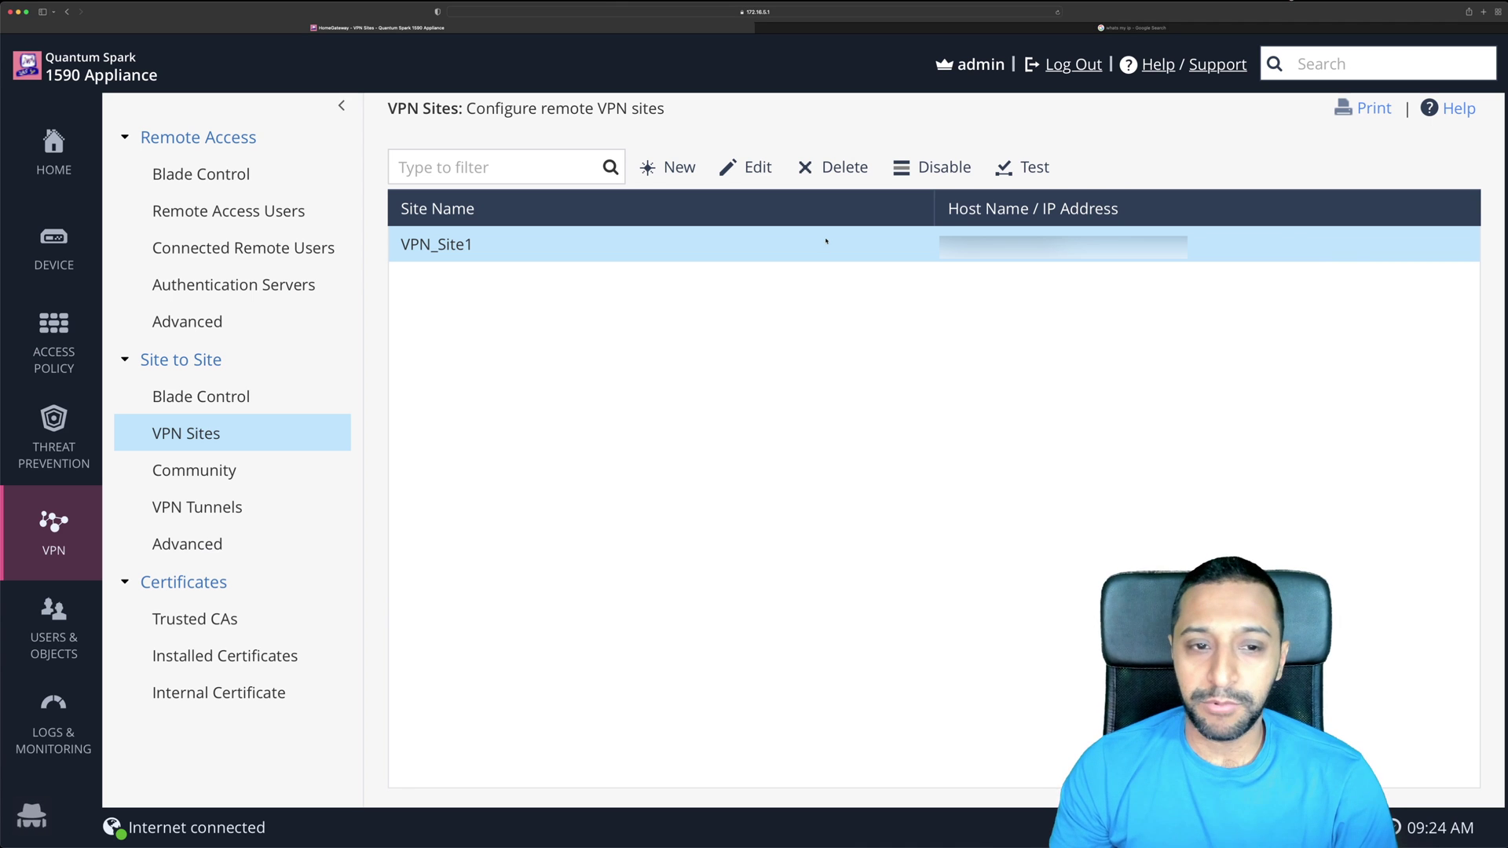
Add PreP_Subnet (10.60.0.0/255.255.255.0) to VPN_Site1's remote encryption domain and apply the edit.
left_click(746, 167)
scroll(734, 624, "down", 3)
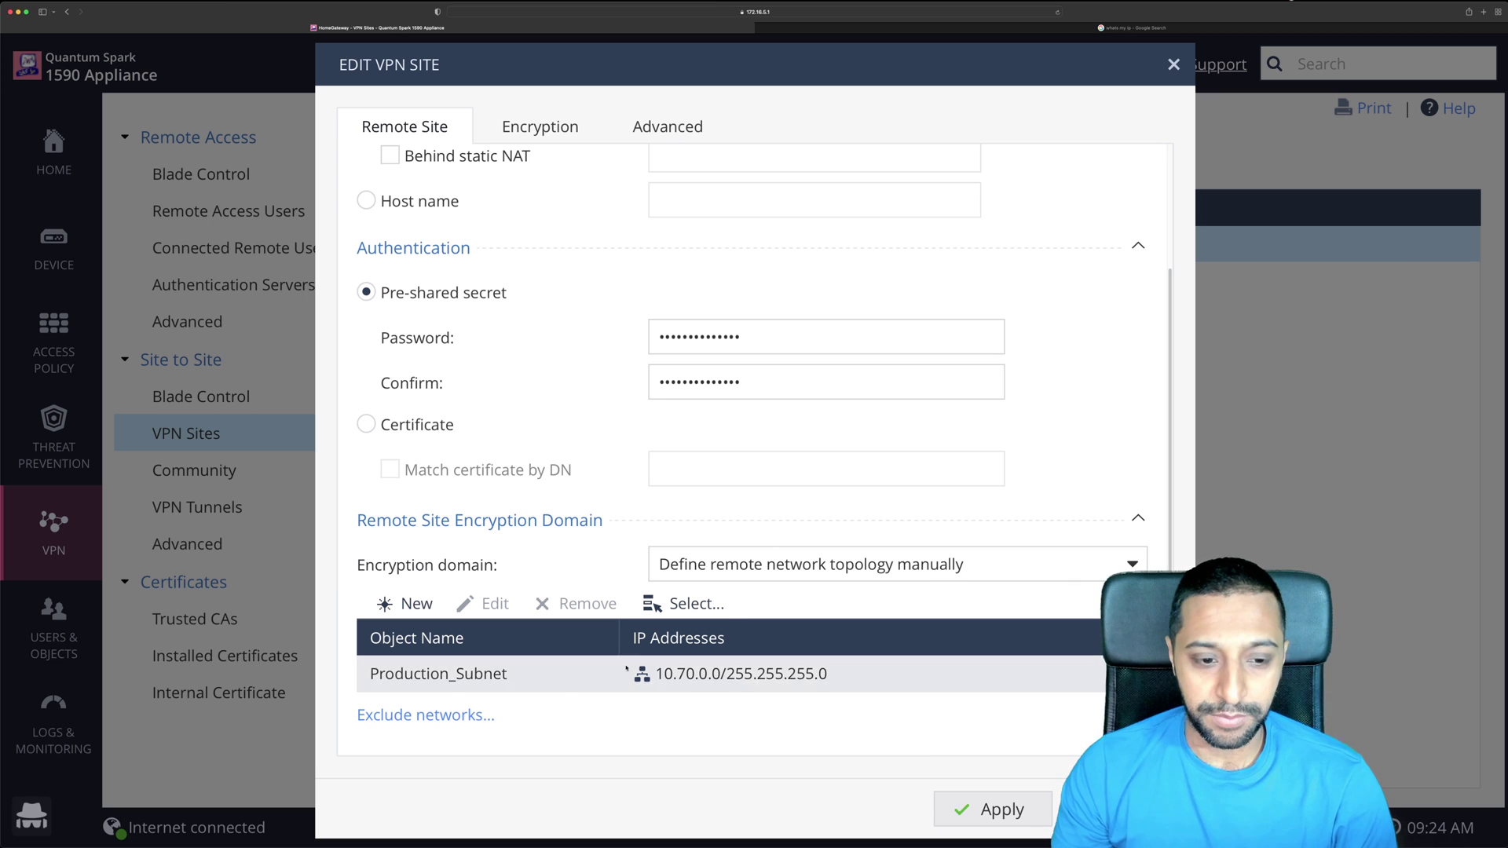
left_click(406, 603)
left_click(701, 332)
type("10.60.0.0")
key("Tab")
type("255.25")
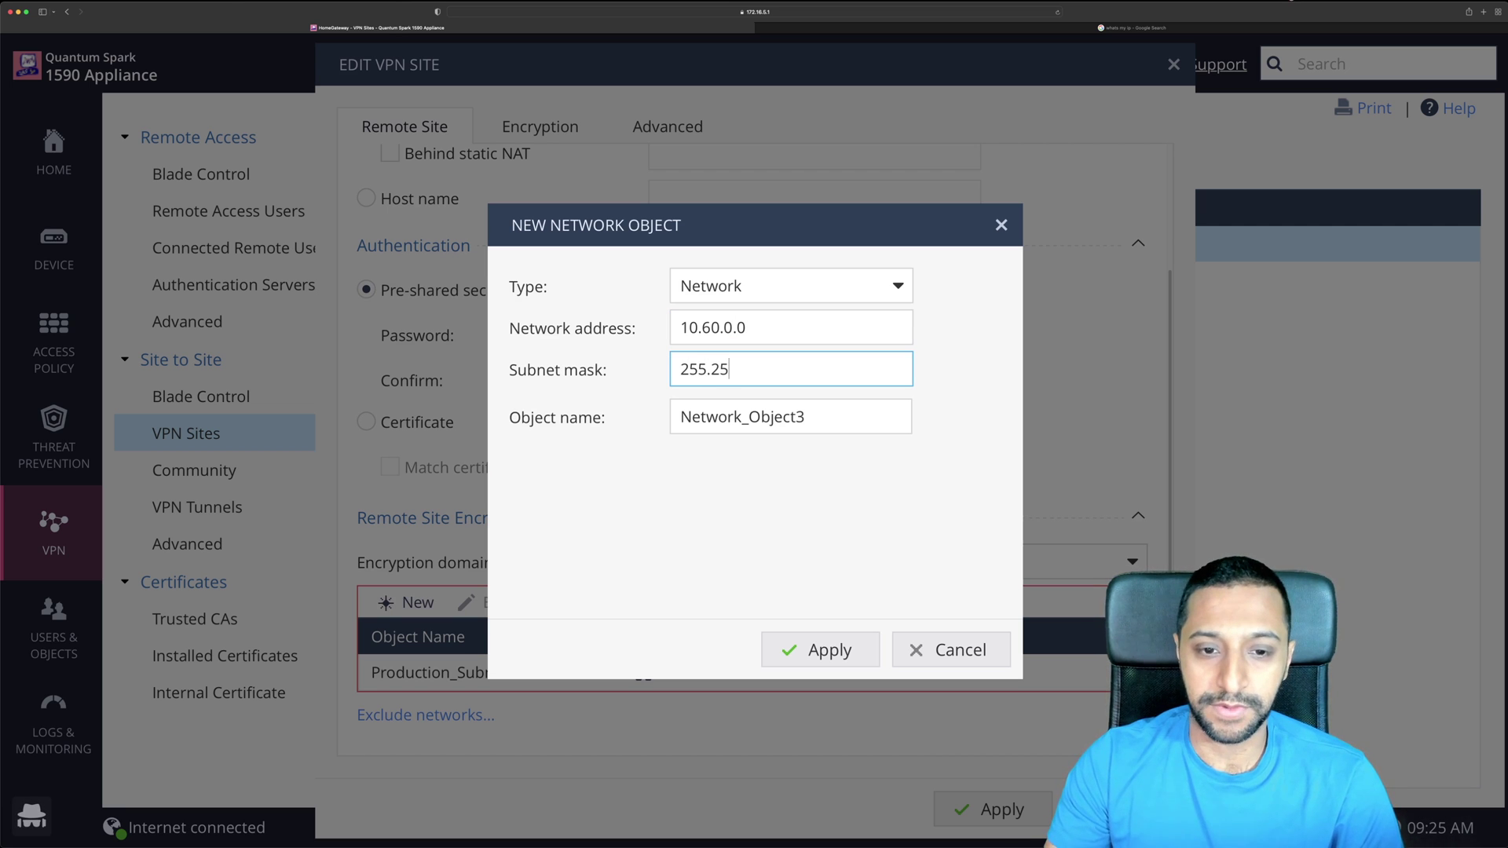
type("5.255.0")
key("Tab")
key("BackSpace")
key("BackSpace")
key("BackSpace")
key("BackSpace")
key("BackSpace")
key("BackSpace")
key("BackSpace")
key("BackSpace")
key("BackSpace")
key("BackSpace")
key("BackSpace")
key("BackSpace")
key("BackSpace")
key("BackSpace")
key("BackSpace")
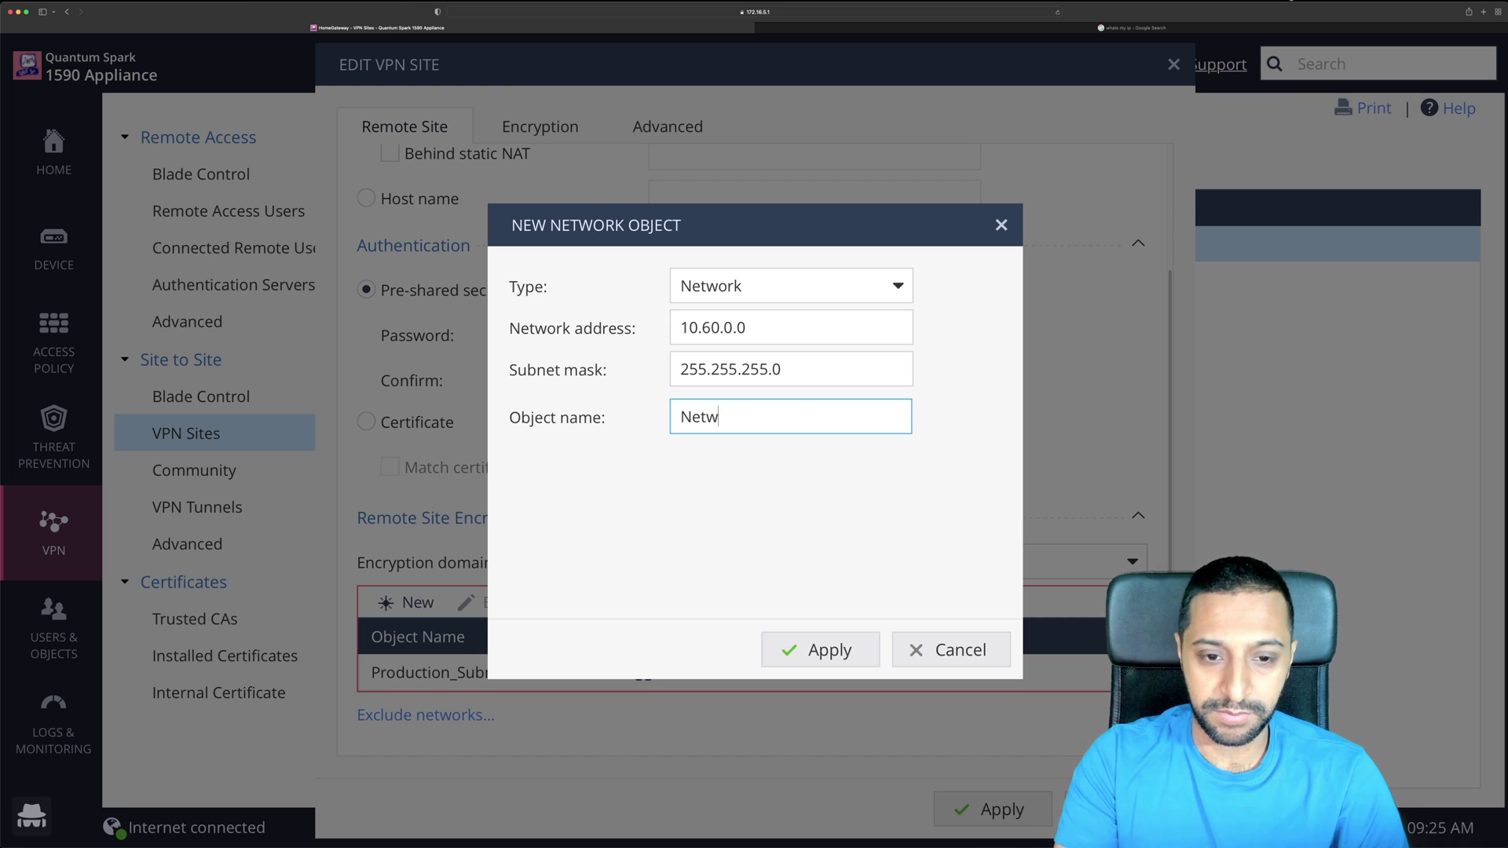
type("PreP_Subnet")
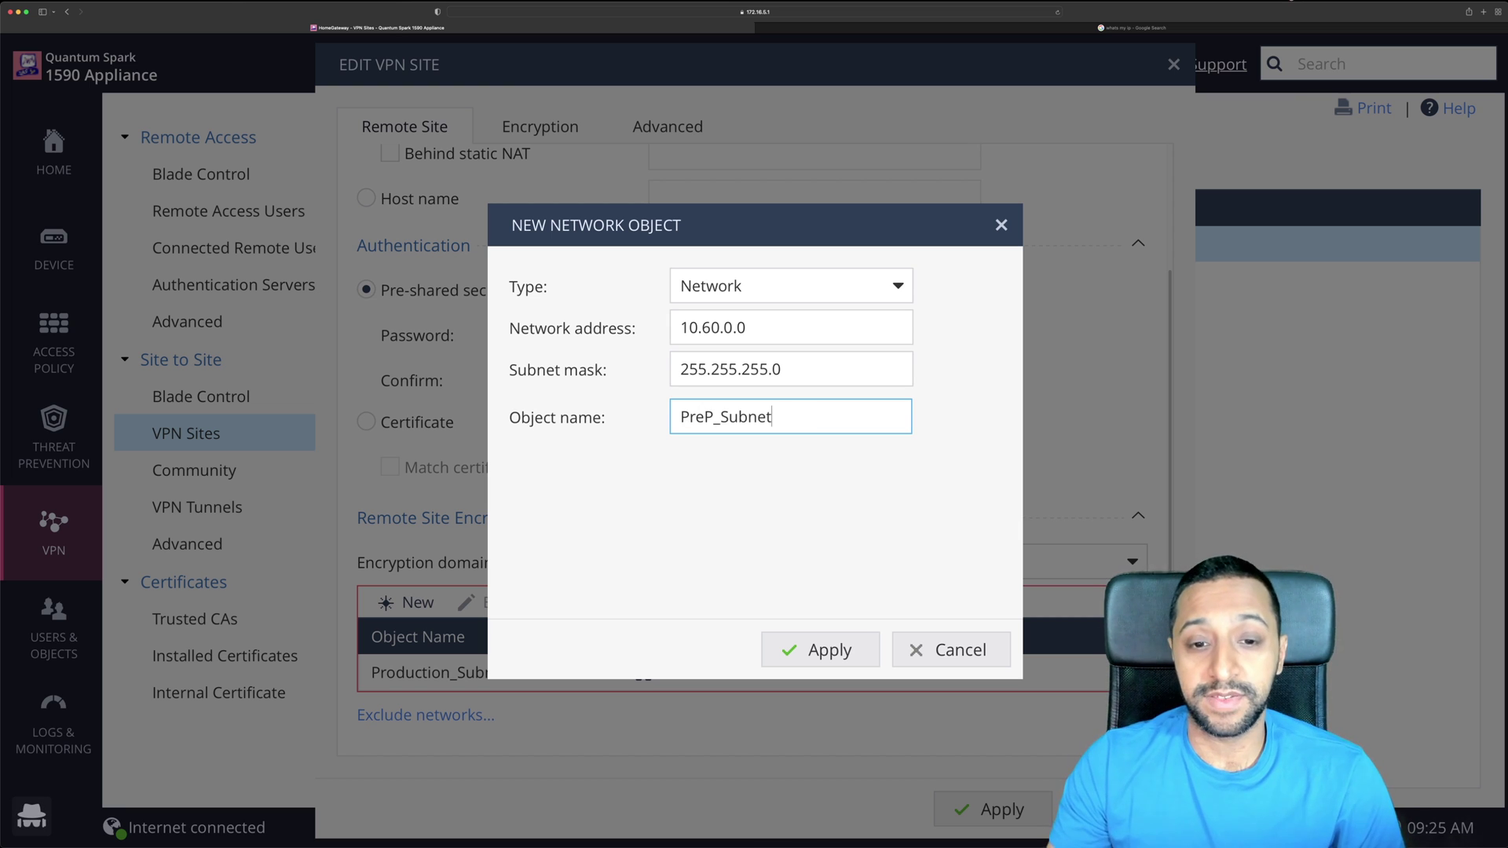
left_click(809, 650)
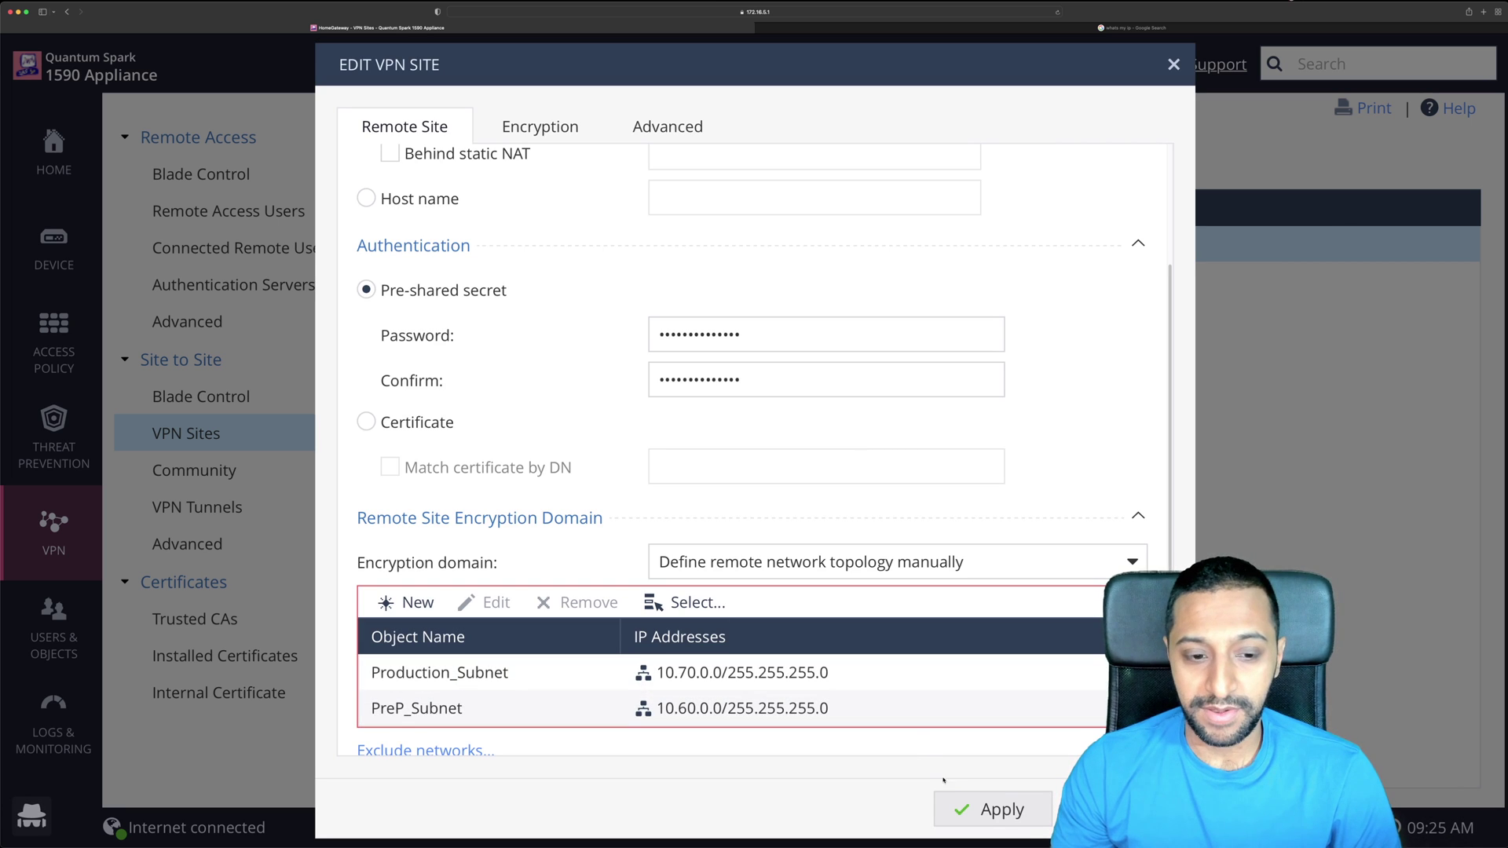
left_click(974, 807)
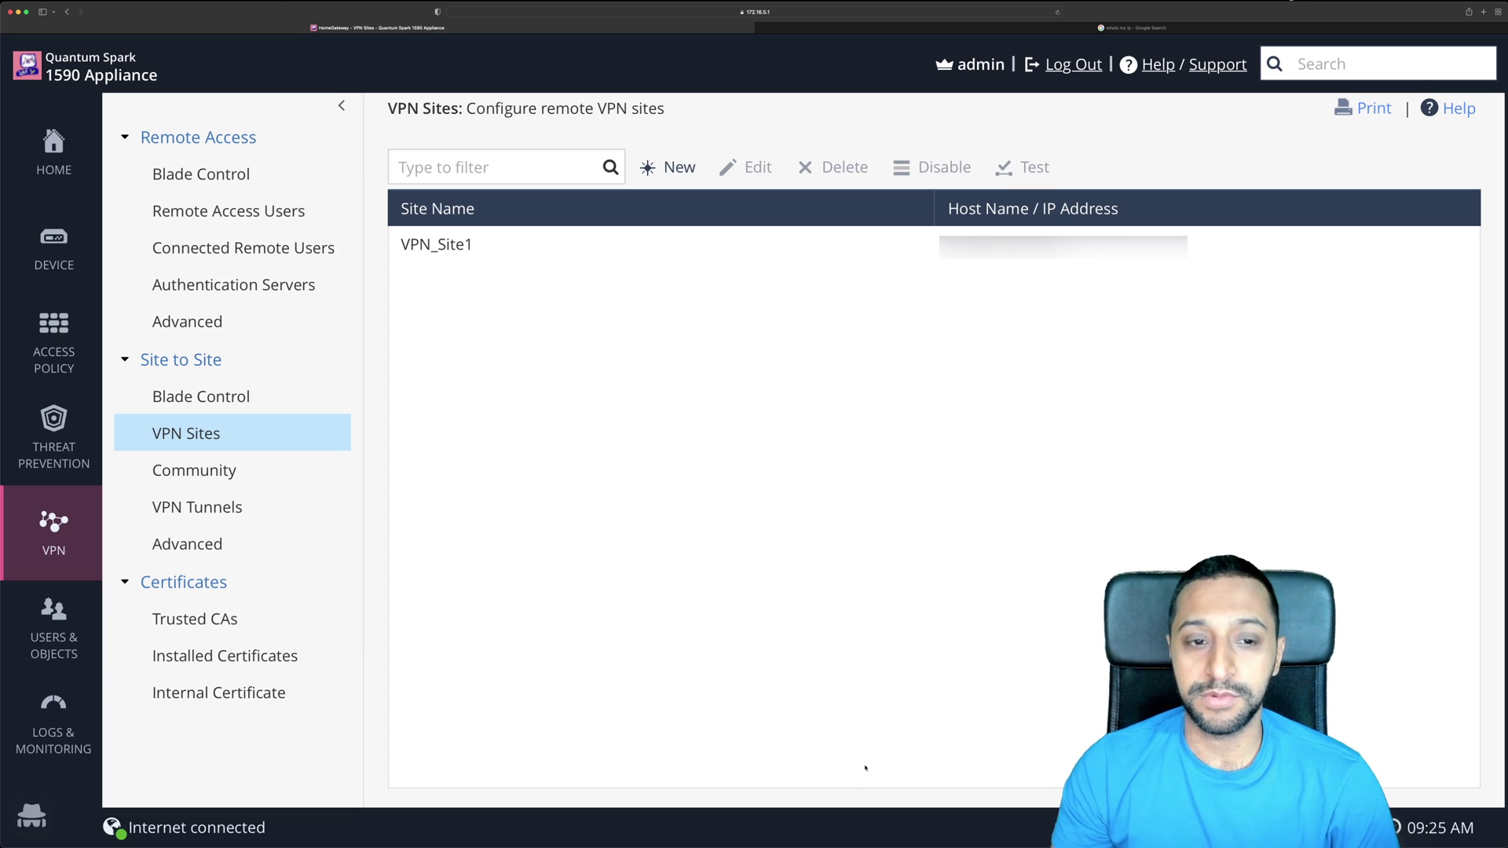
Back in the terminal, run a continuous ping to 10.60.0.1.
key("super+Tab")
type("ping 10.60")
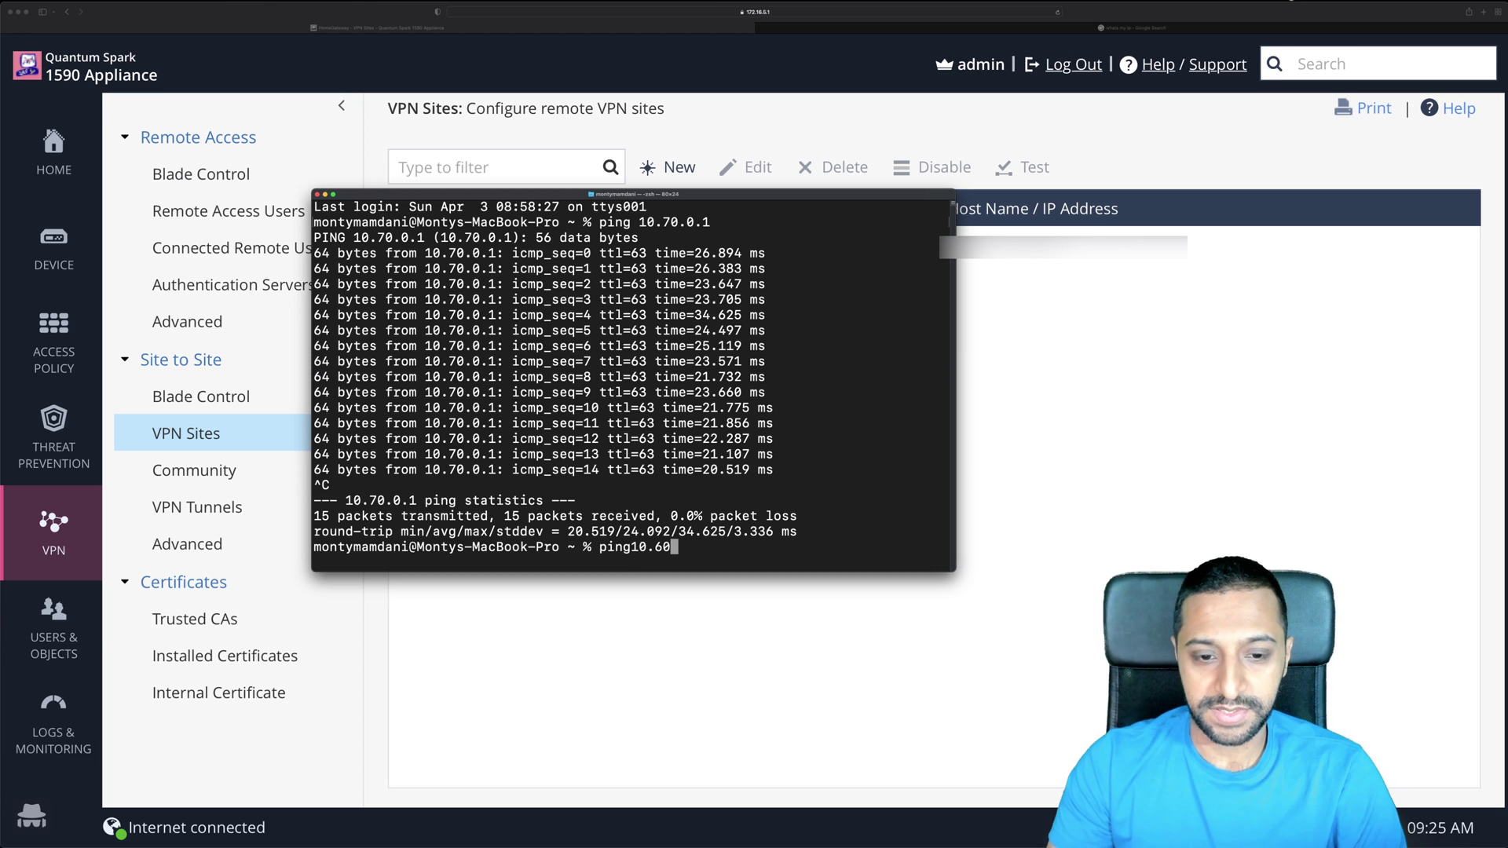
type(".0.1")
key("Return")
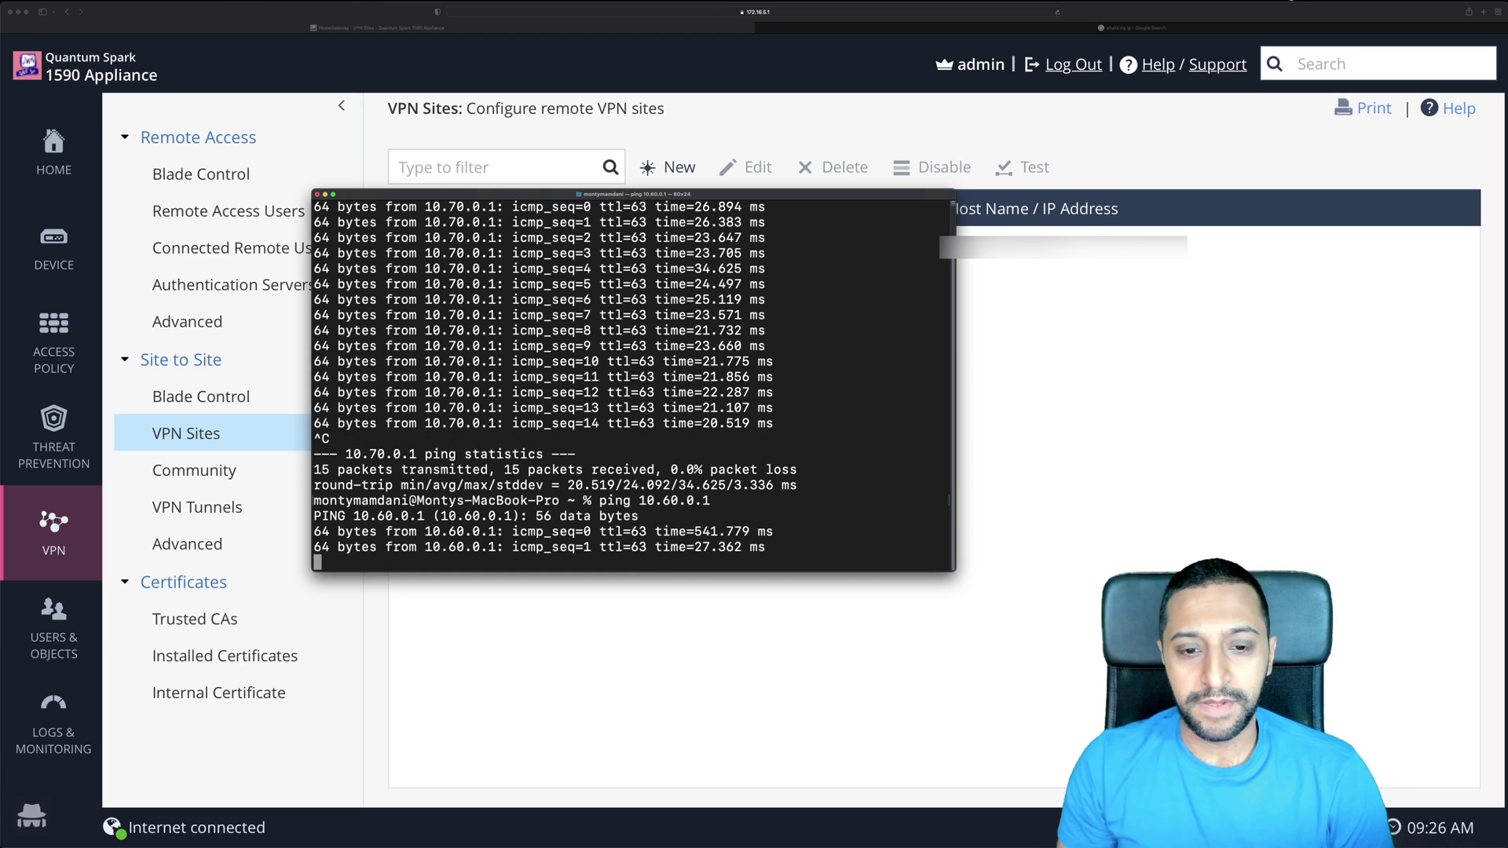